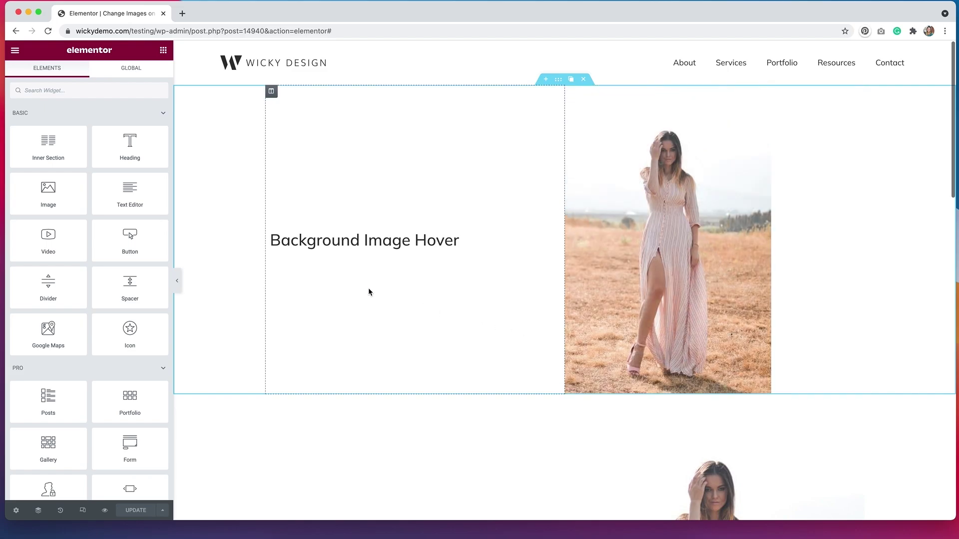
# Add a new section with two equal columns above the Background Image Hover section
pyautogui.scroll(-5, 379, 301)
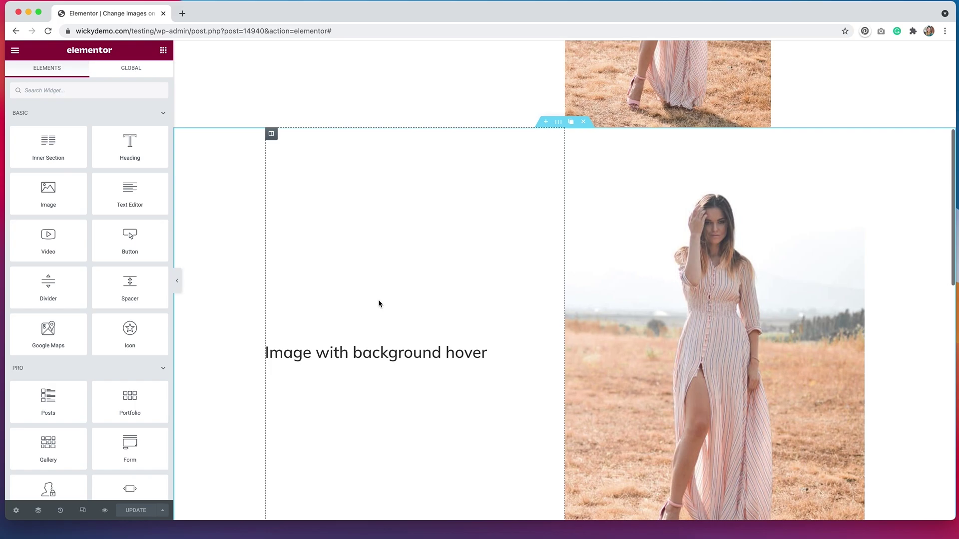
pyautogui.scroll(-8, 379, 302)
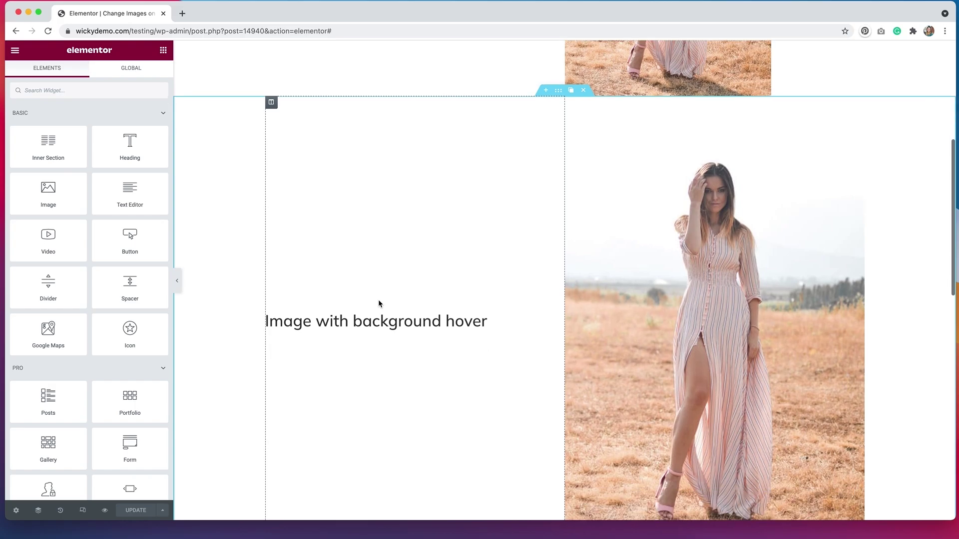
pyautogui.scroll(-2, 378, 302)
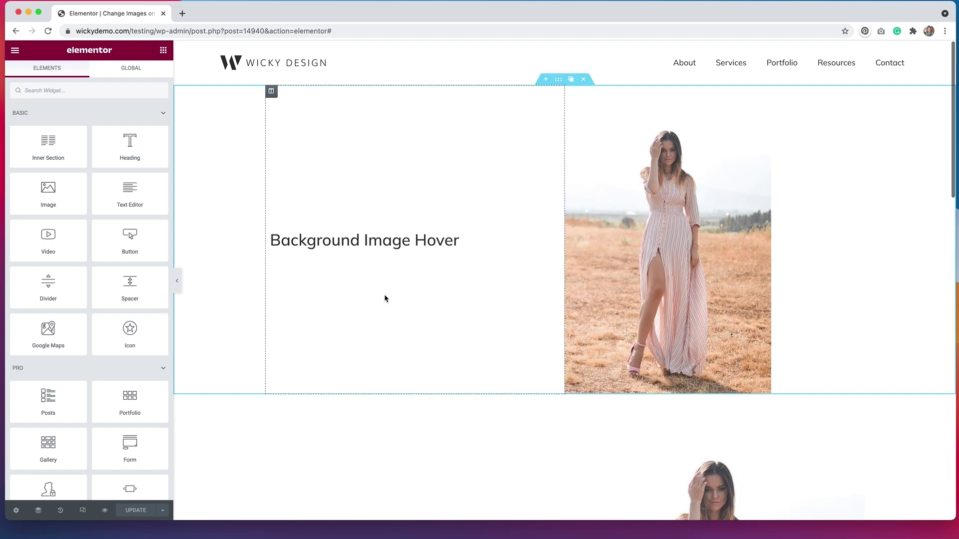
pyautogui.click(546, 82)
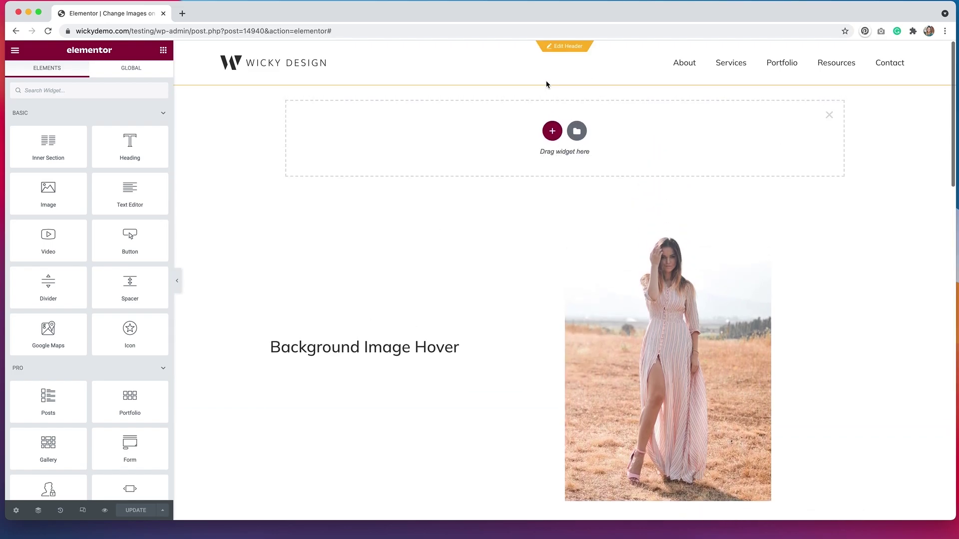
pyautogui.click(551, 133)
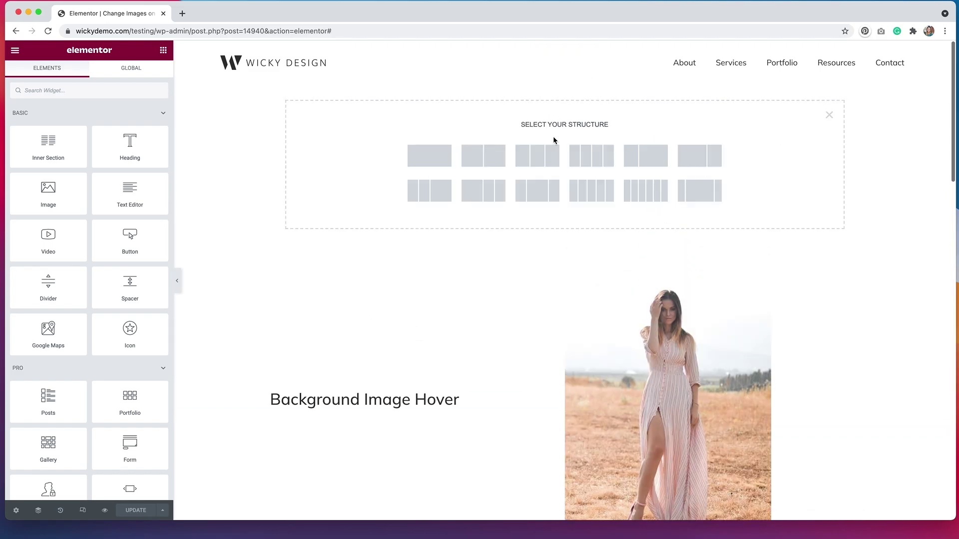
pyautogui.click(494, 163)
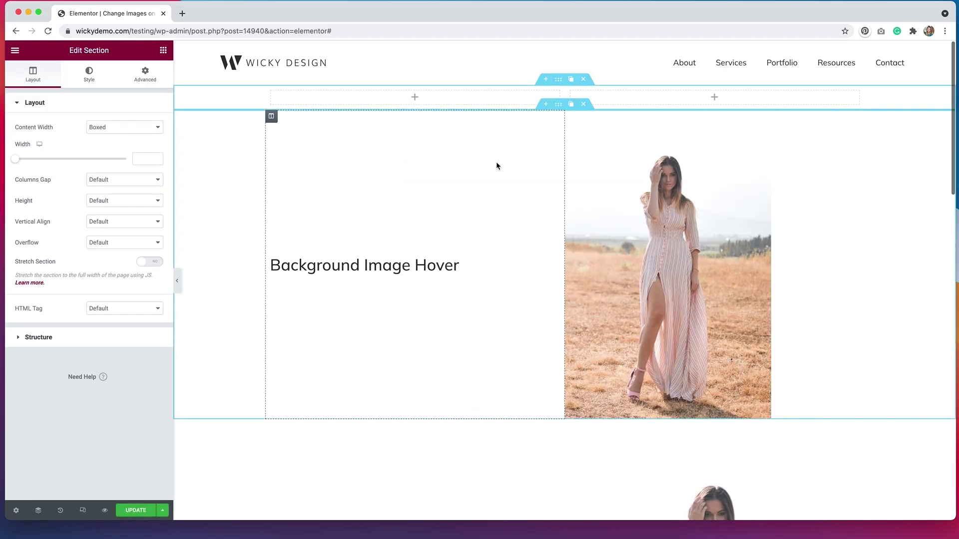
# Place a Spacer widget in the new section's right column and set its space to 600 px
pyautogui.click(627, 101)
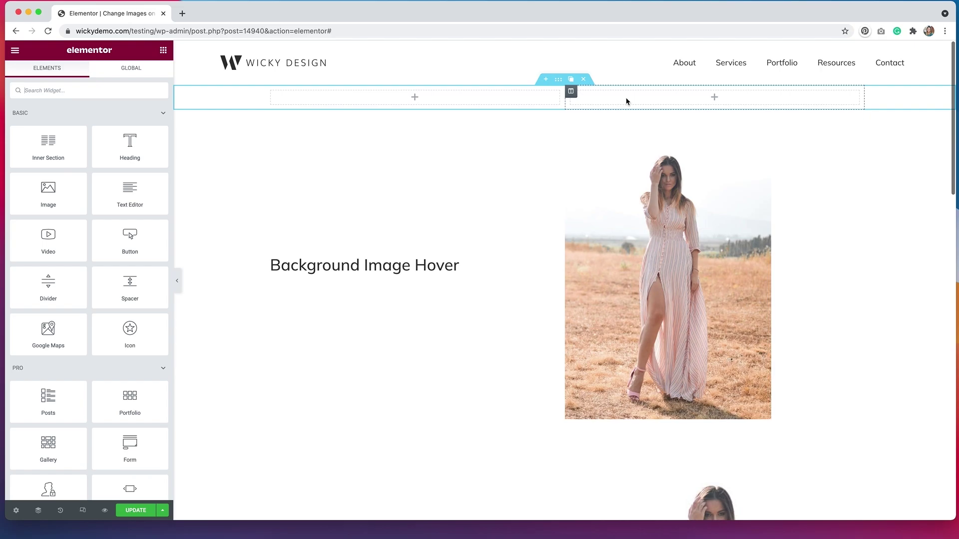
pyautogui.moveTo(130, 286); pyautogui.dragTo(676, 103)
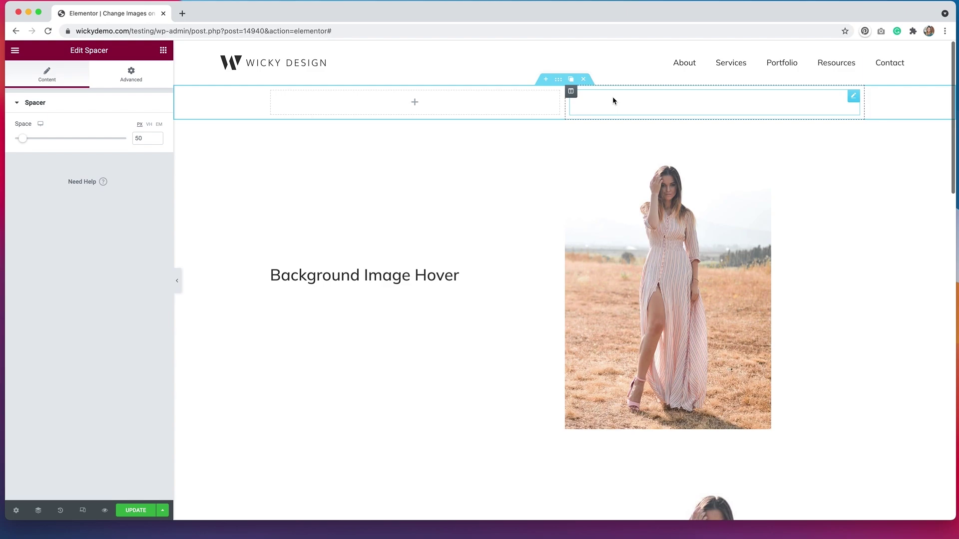
pyautogui.moveTo(26, 143); pyautogui.dragTo(134, 139)
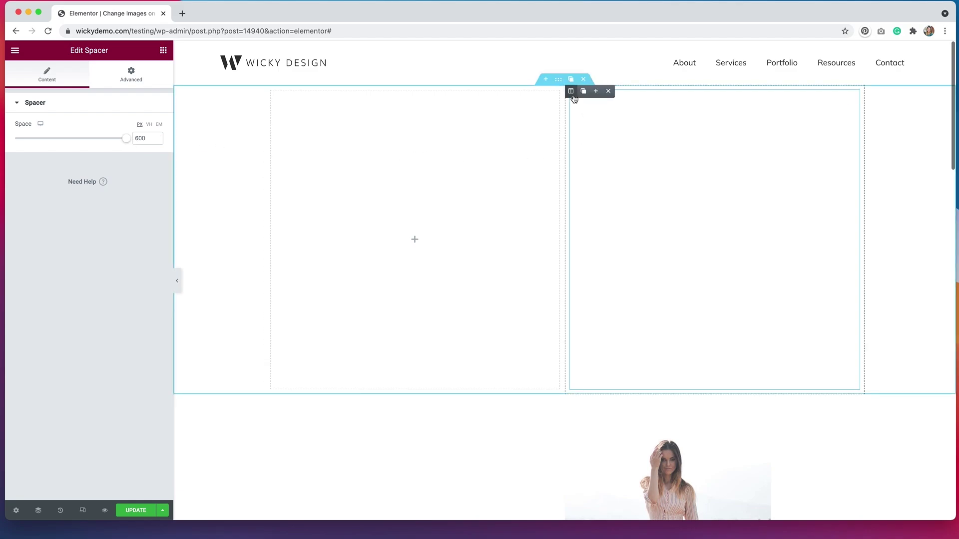
# Give the right column a classic normal-state background using the image skirt-front.jpg from the media library
pyautogui.click(572, 92)
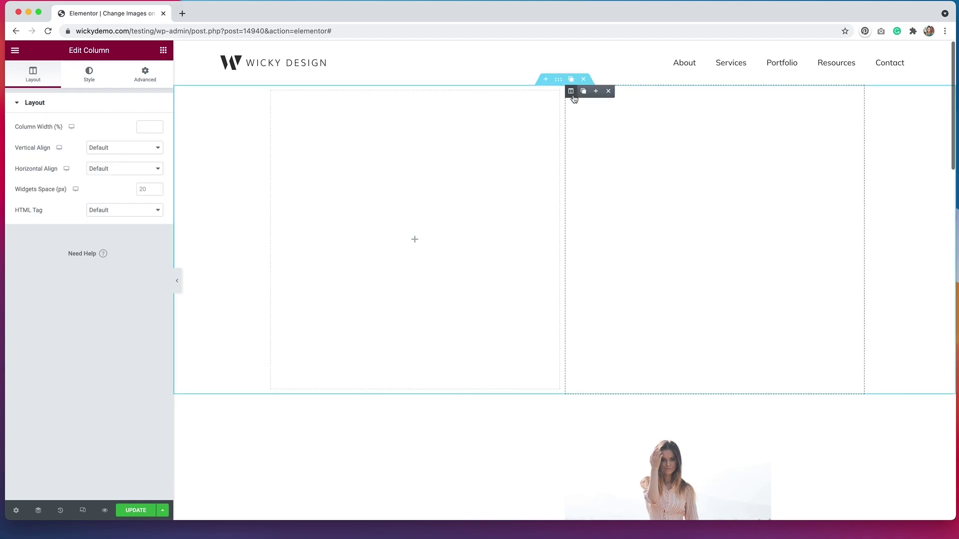
pyautogui.click(88, 80)
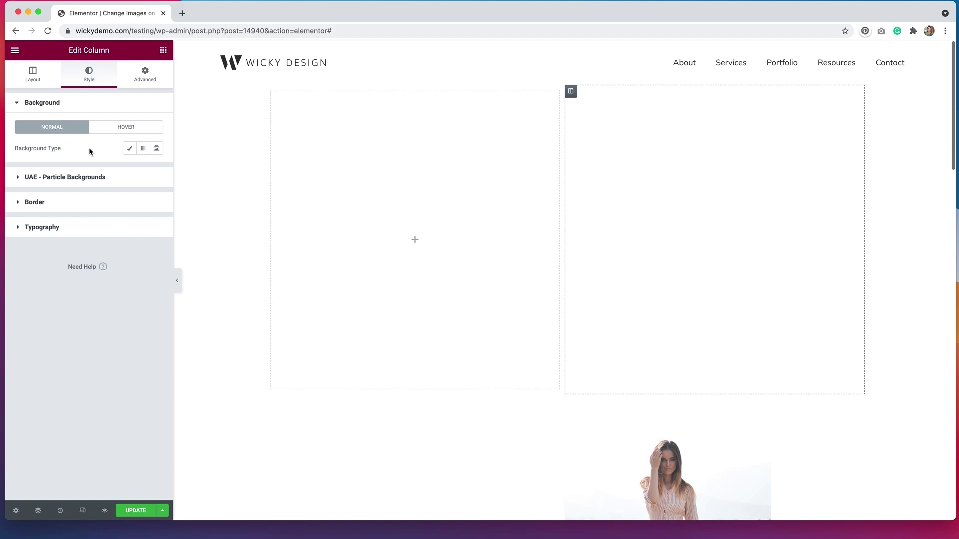
pyautogui.click(129, 148)
pyautogui.moveTo(94, 224)
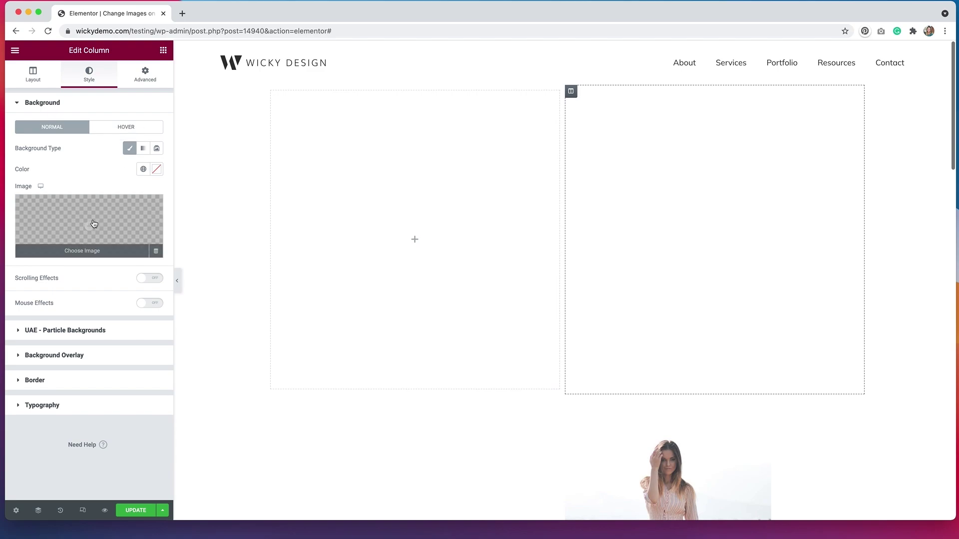
pyautogui.click(97, 217)
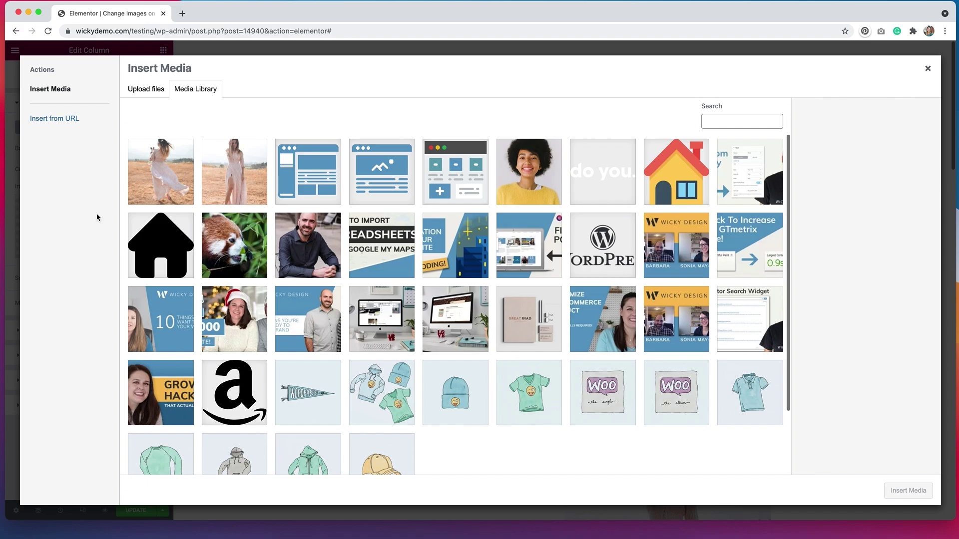
pyautogui.click(232, 182)
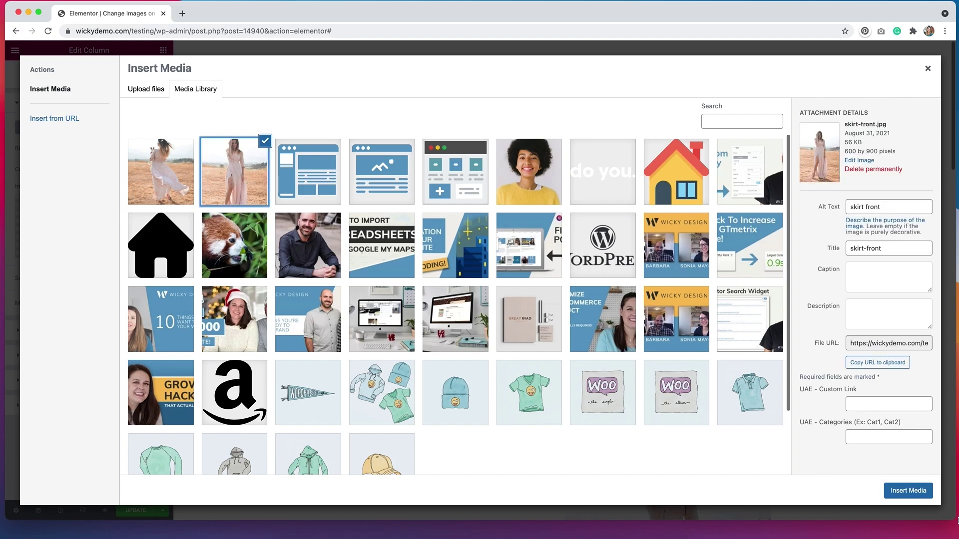
pyautogui.click(902, 490)
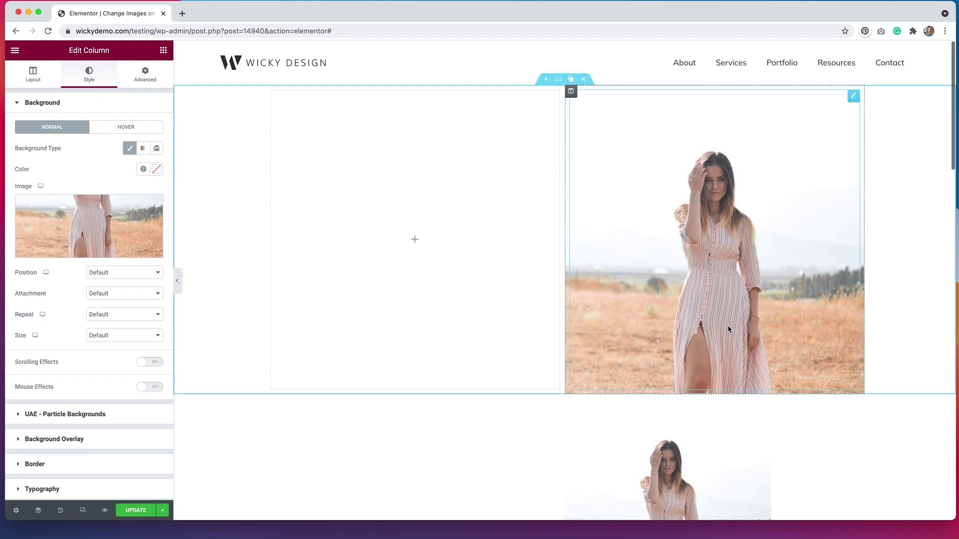
# Set the column's normal background image to No-repeat, size Contain and position Center Left
pyautogui.scroll(-4, 849, 415)
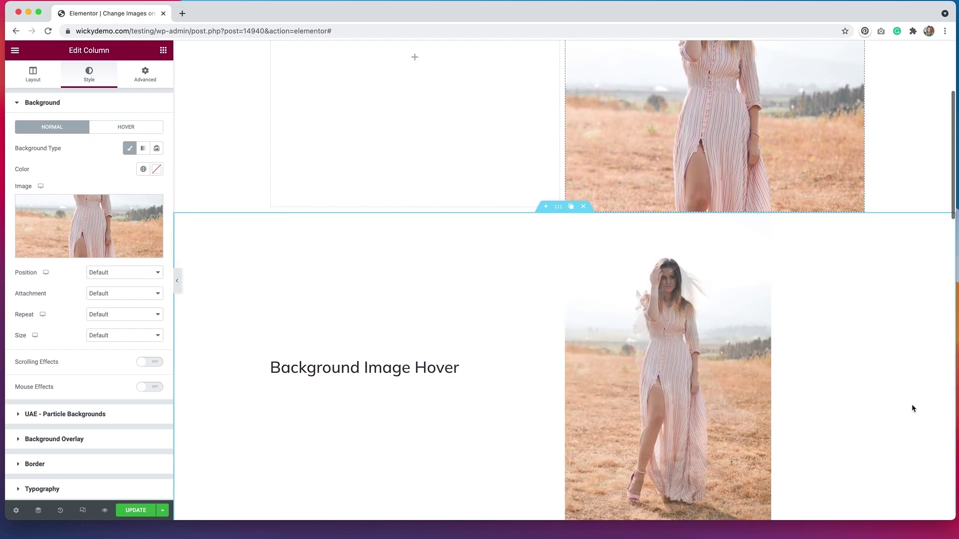
pyautogui.scroll(-2, 912, 407)
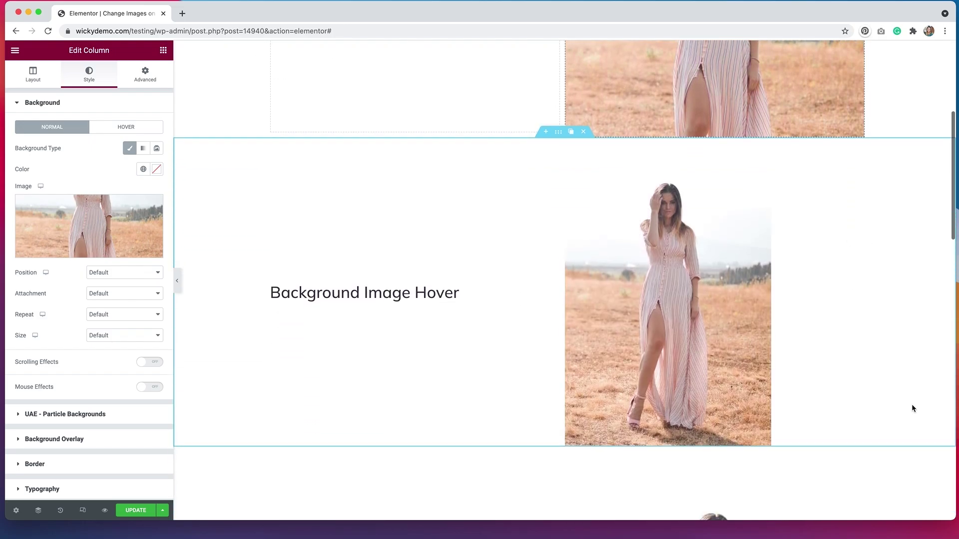
pyautogui.scroll(5, 911, 403)
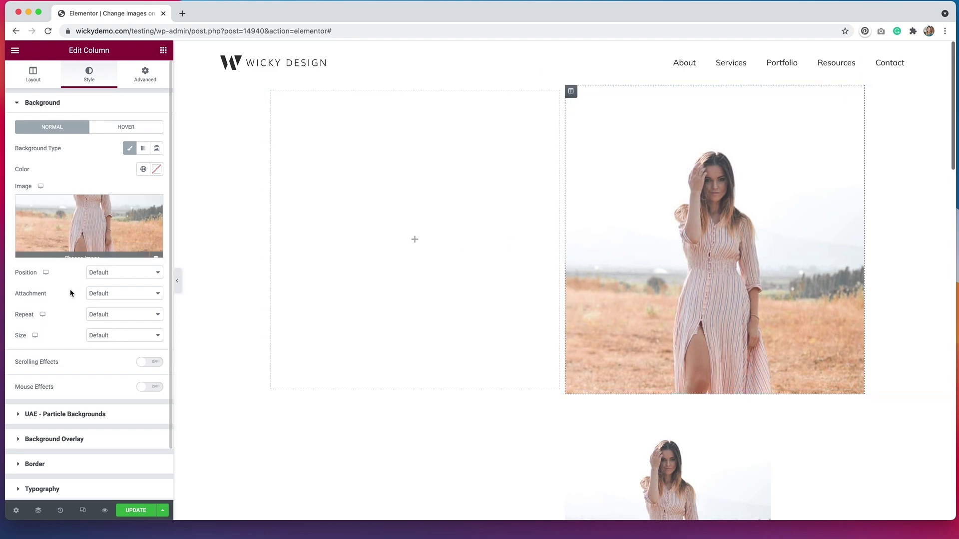
pyautogui.click(99, 315)
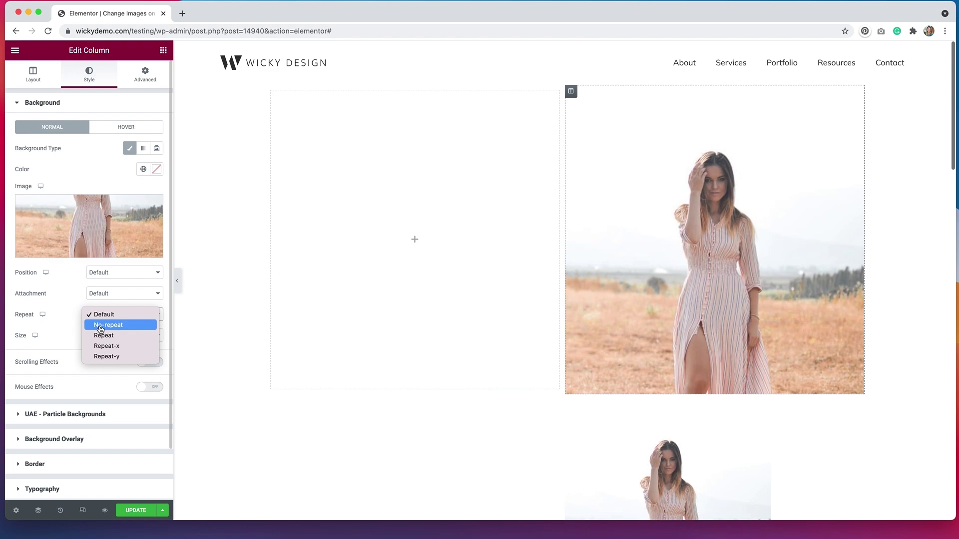
pyautogui.click(99, 326)
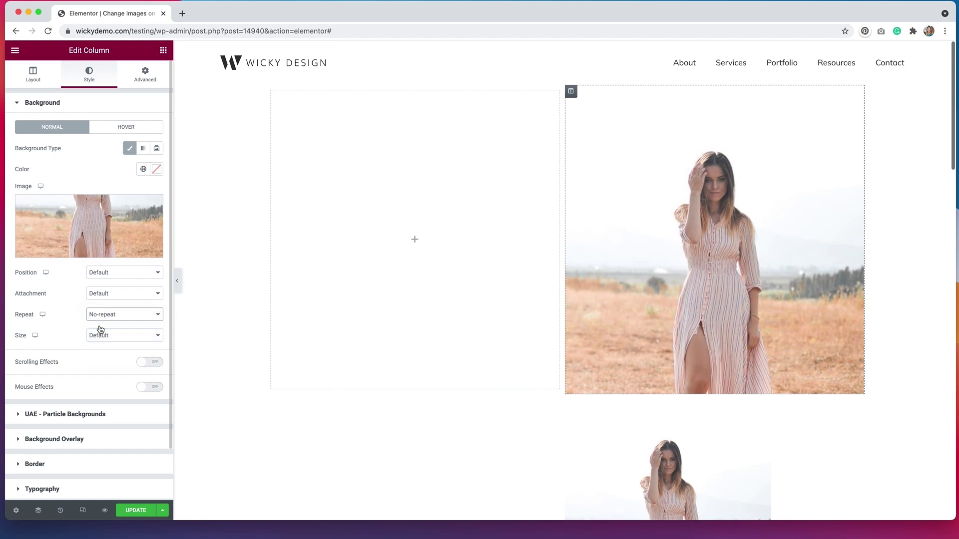
pyautogui.click(103, 338)
pyautogui.click(106, 367)
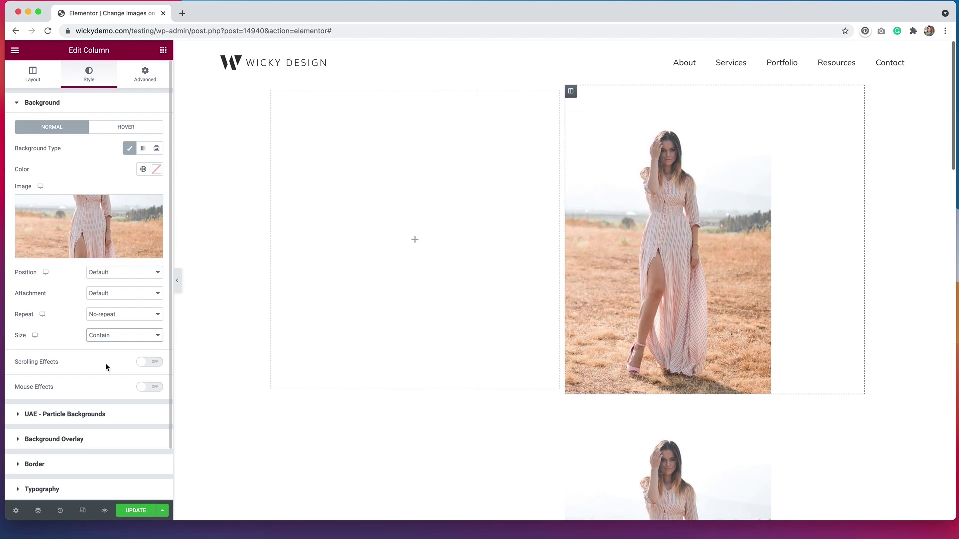
pyautogui.click(112, 275)
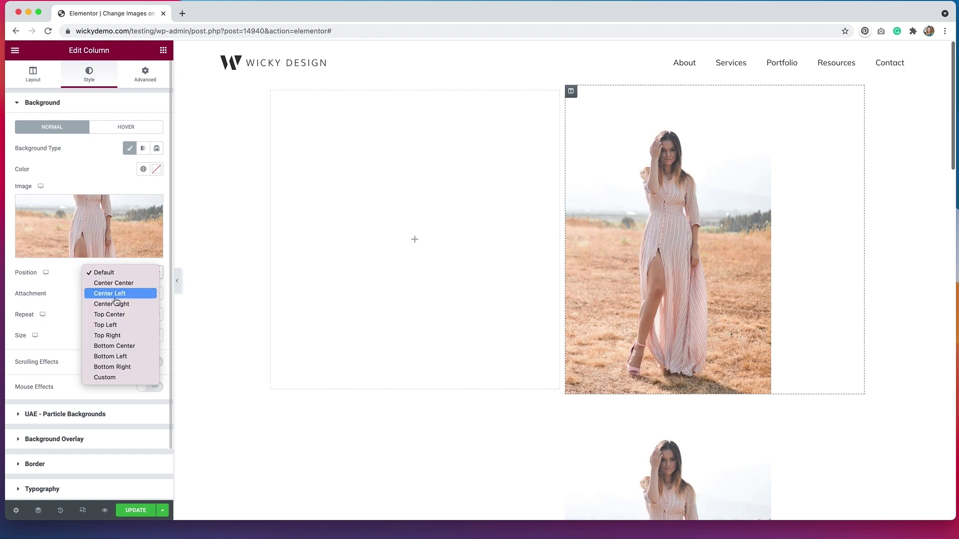
pyautogui.click(115, 295)
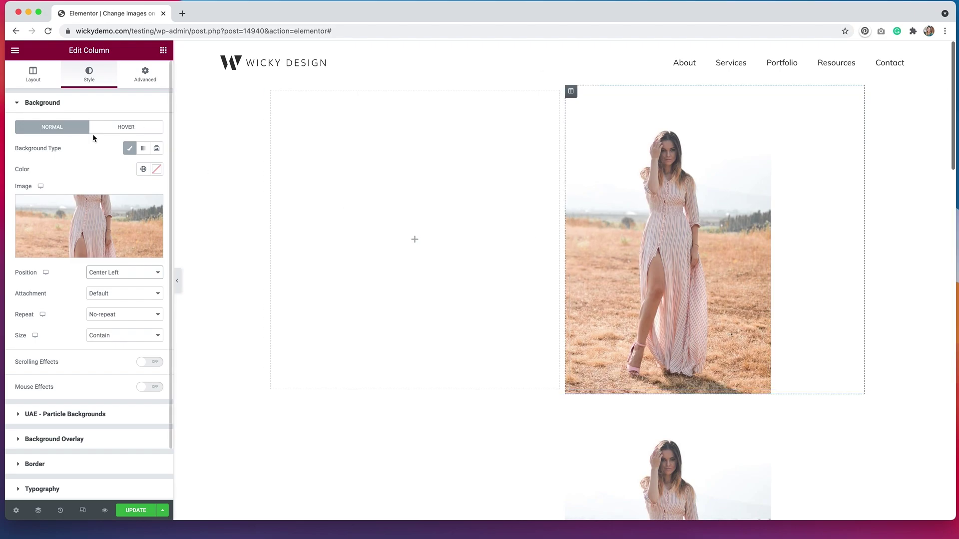
# Give the same column a classic hover-state background using the image skirt-back.jpg from the media library
pyautogui.click(107, 134)
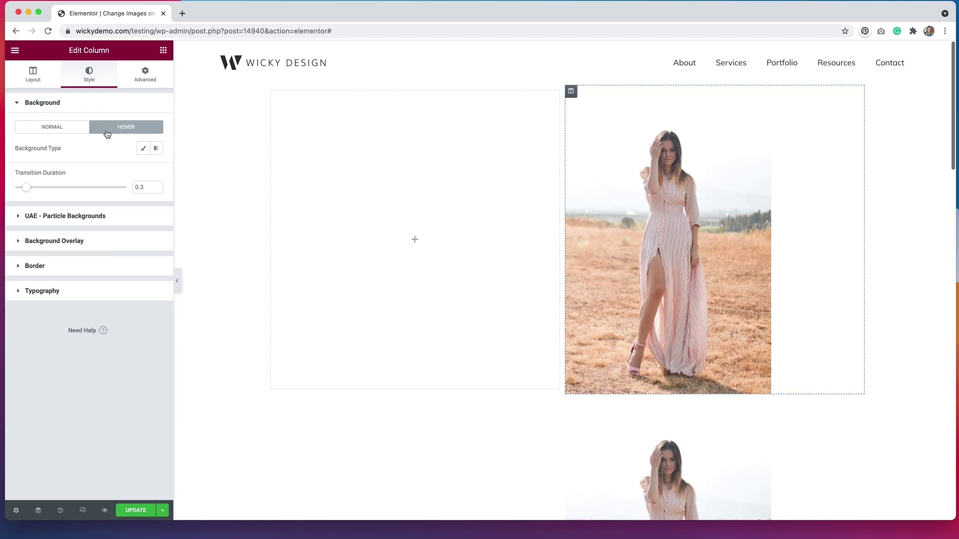
pyautogui.click(145, 150)
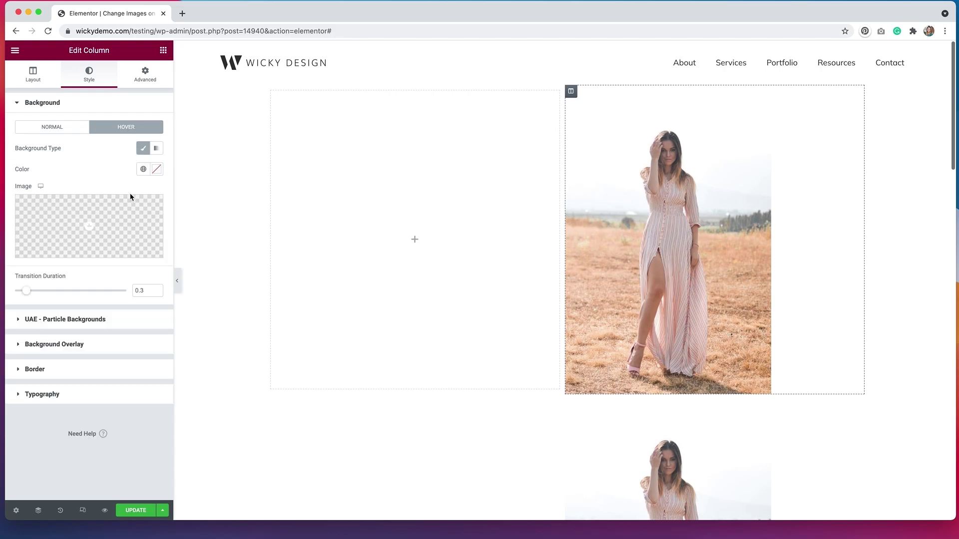
pyautogui.click(125, 208)
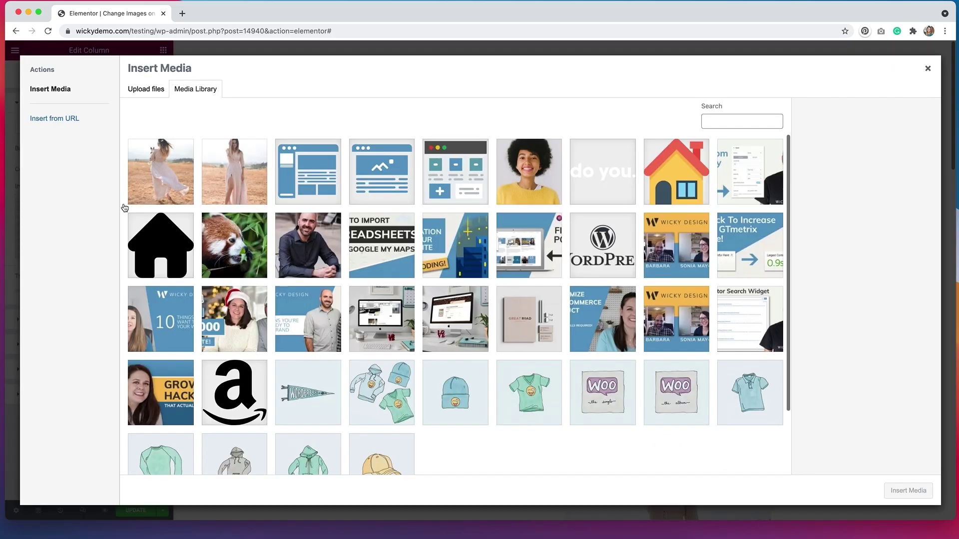
pyautogui.click(156, 179)
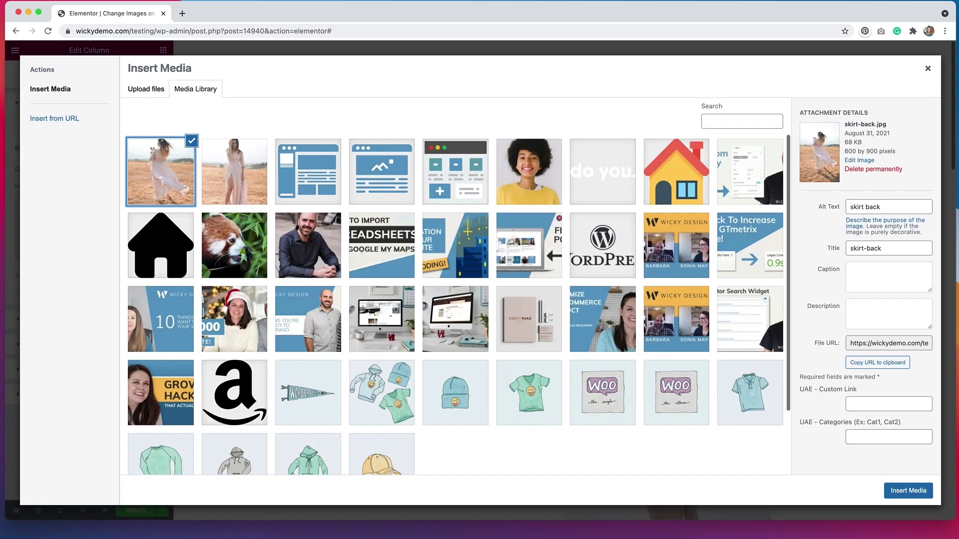
pyautogui.click(919, 493)
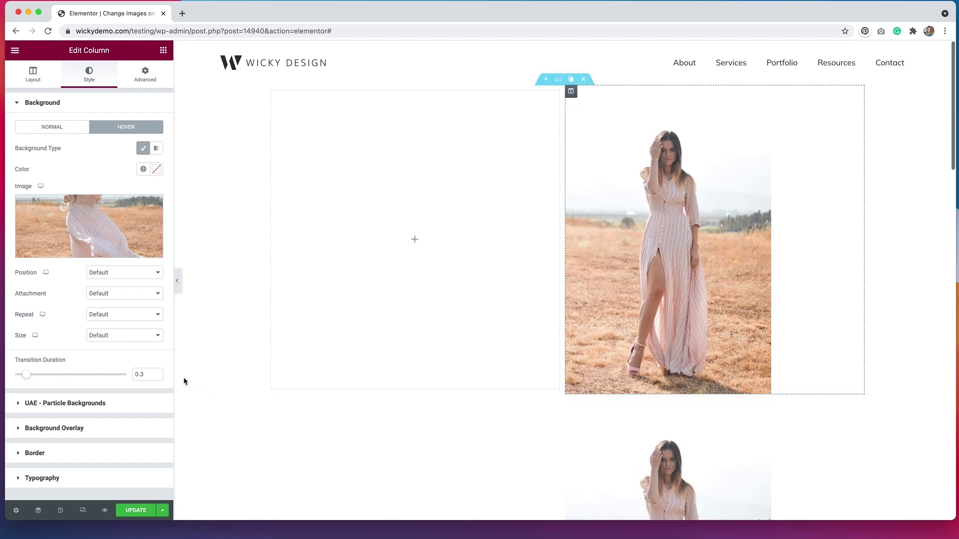
# Set the column's hover background image to No-repeat, size Contain and position Center Left
pyautogui.click(98, 315)
pyautogui.click(104, 327)
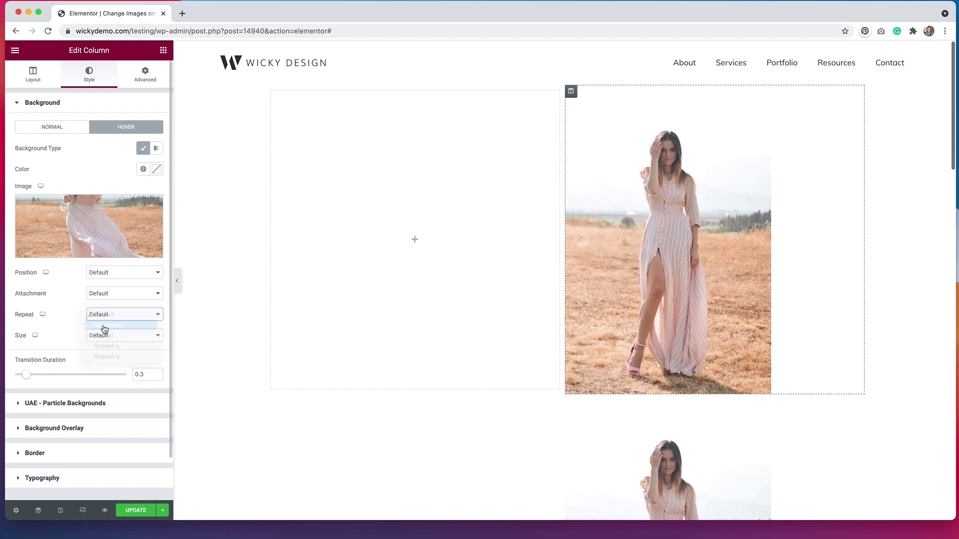
pyautogui.click(105, 339)
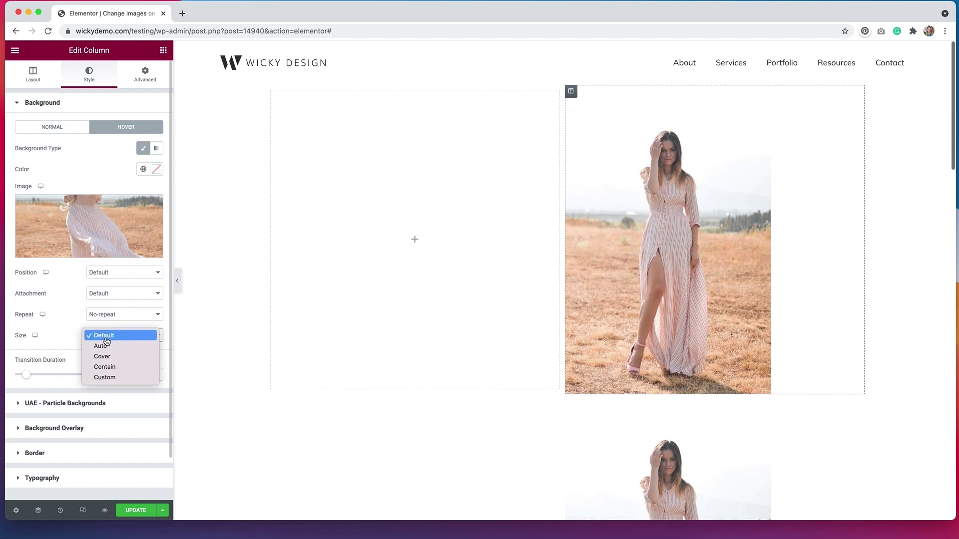
pyautogui.click(105, 367)
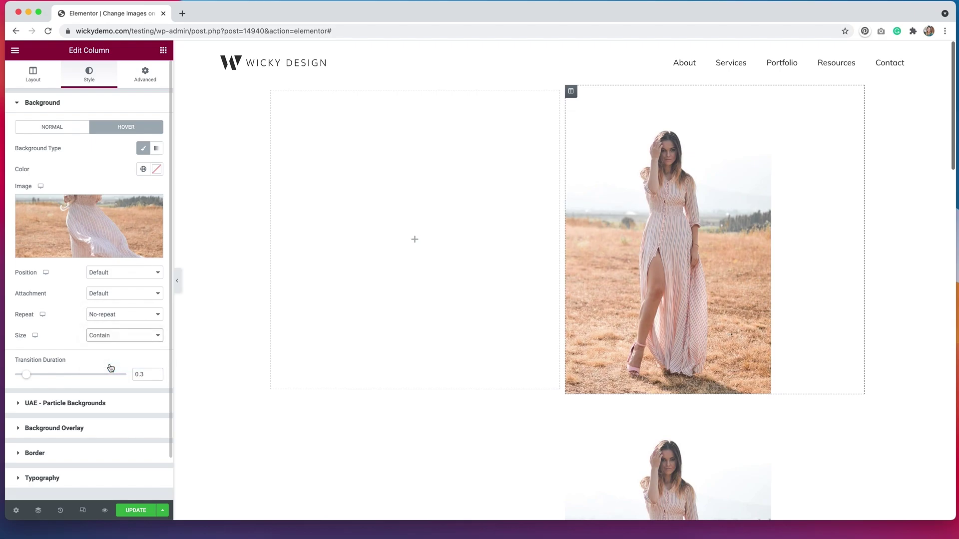
pyautogui.click(128, 275)
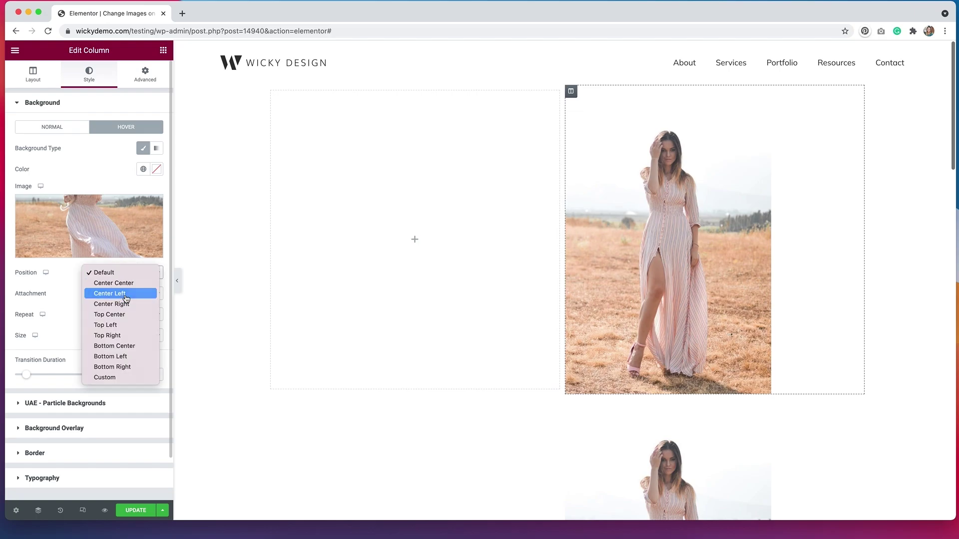
pyautogui.click(126, 295)
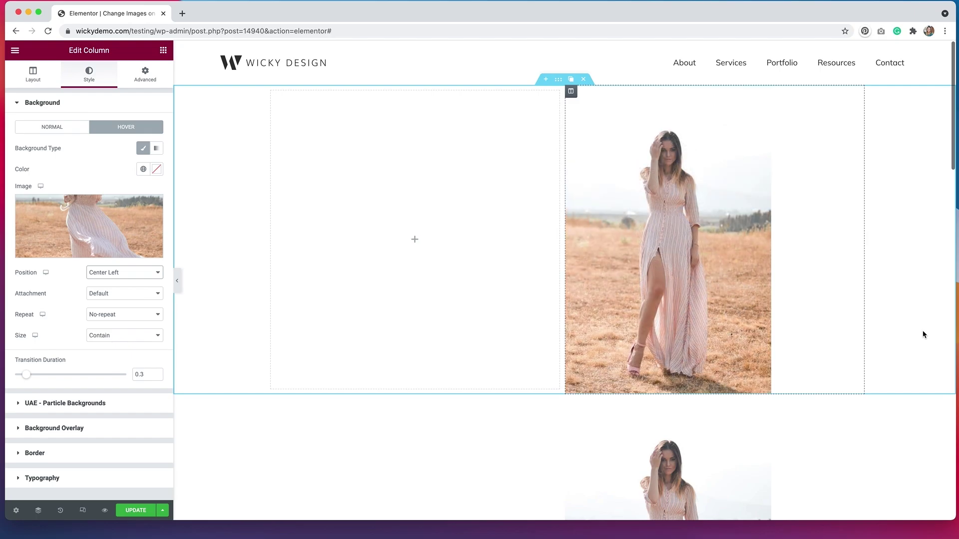
pyautogui.scroll(-5, 923, 334)
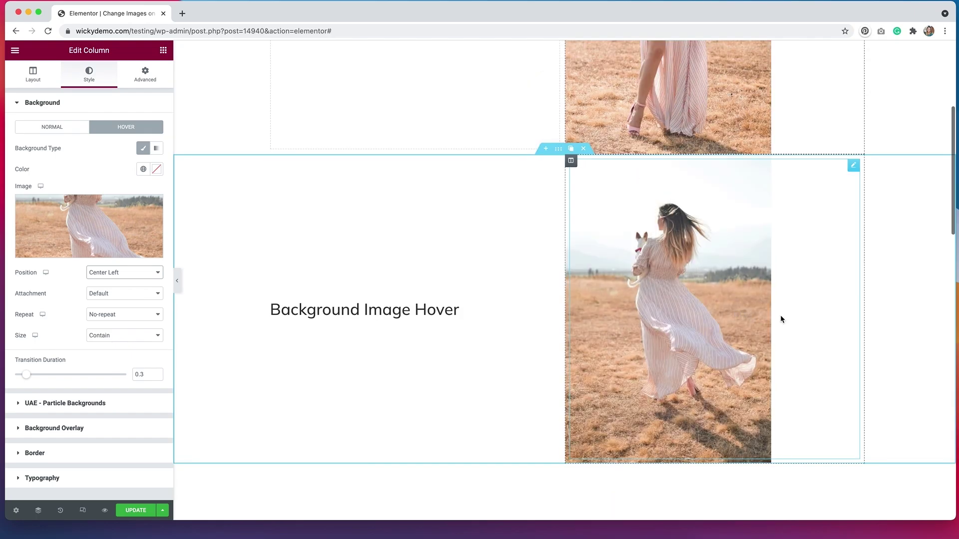
pyautogui.scroll(5, 931, 321)
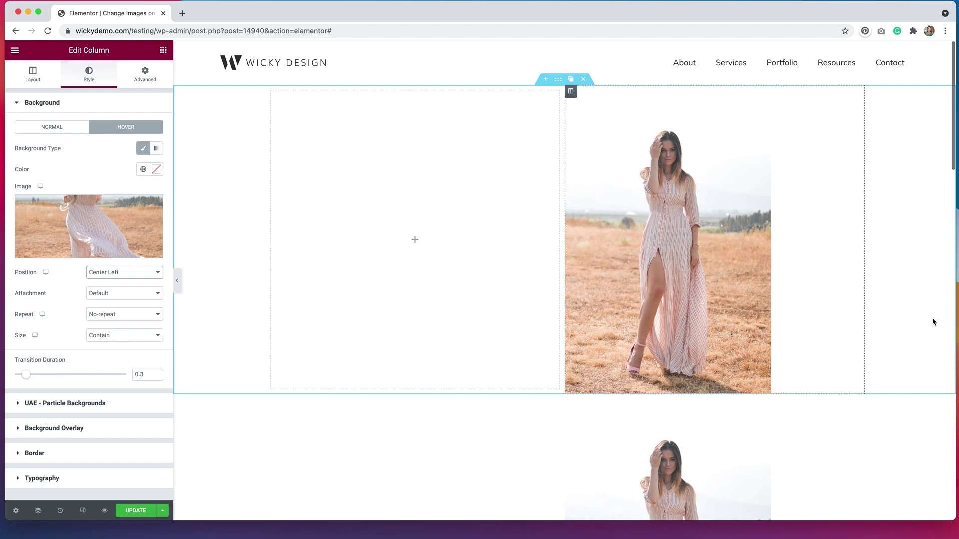
# Insert a new two-column section directly above the "Image with background hover" section
pyautogui.scroll(-10, 924, 419)
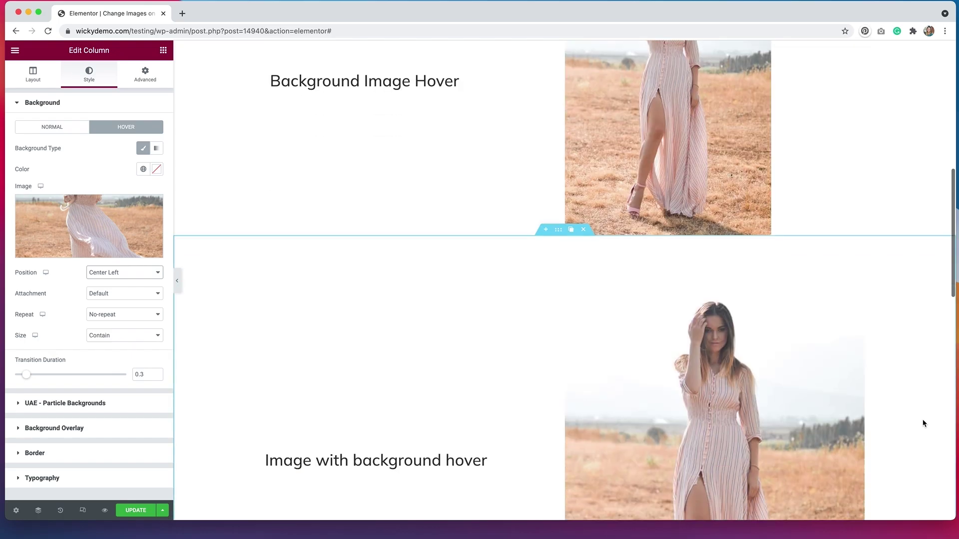
pyautogui.scroll(-5, 924, 424)
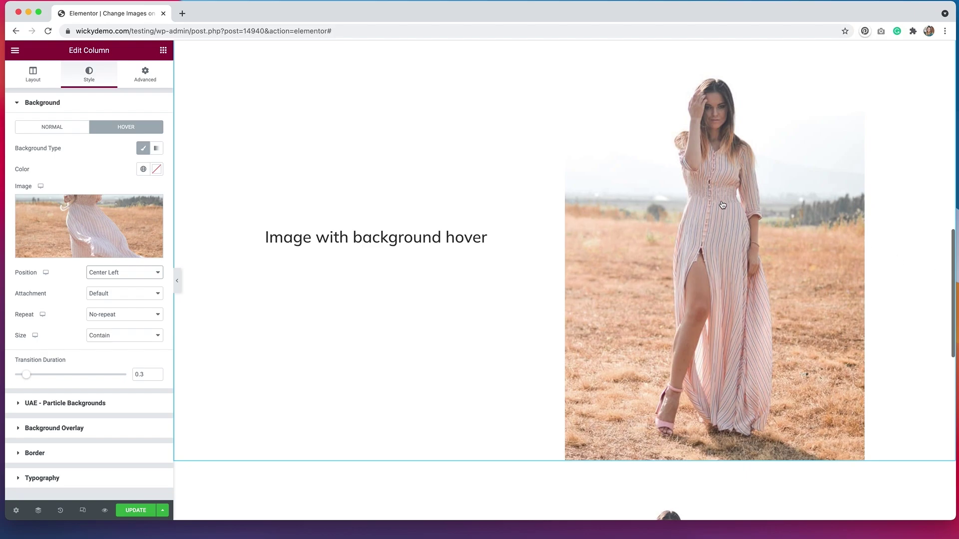
pyautogui.moveTo(662, 193)
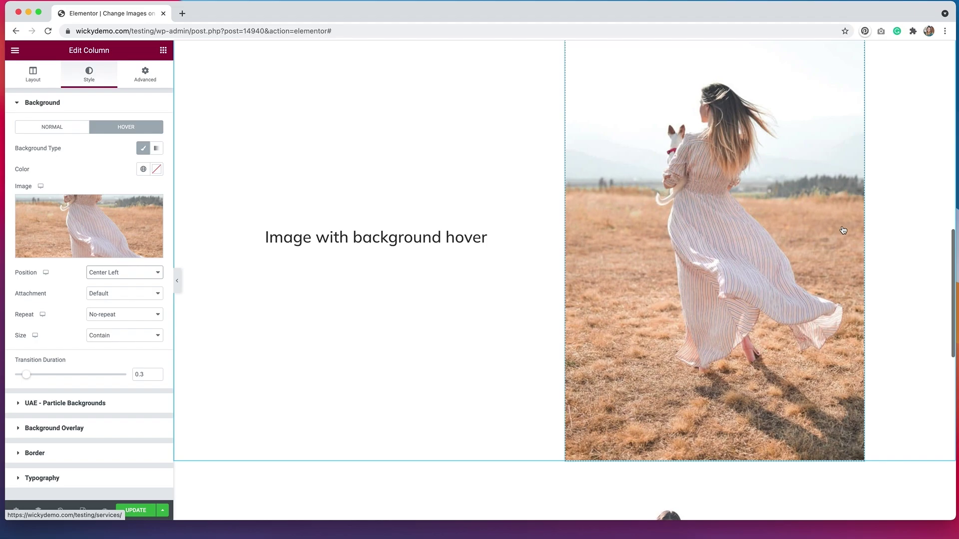
pyautogui.scroll(3, 555, 140)
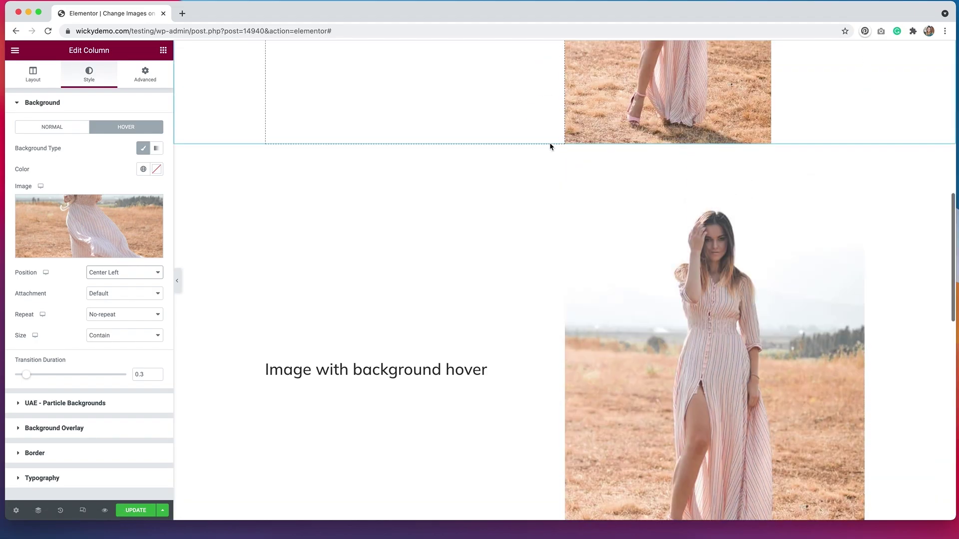
pyautogui.click(545, 139)
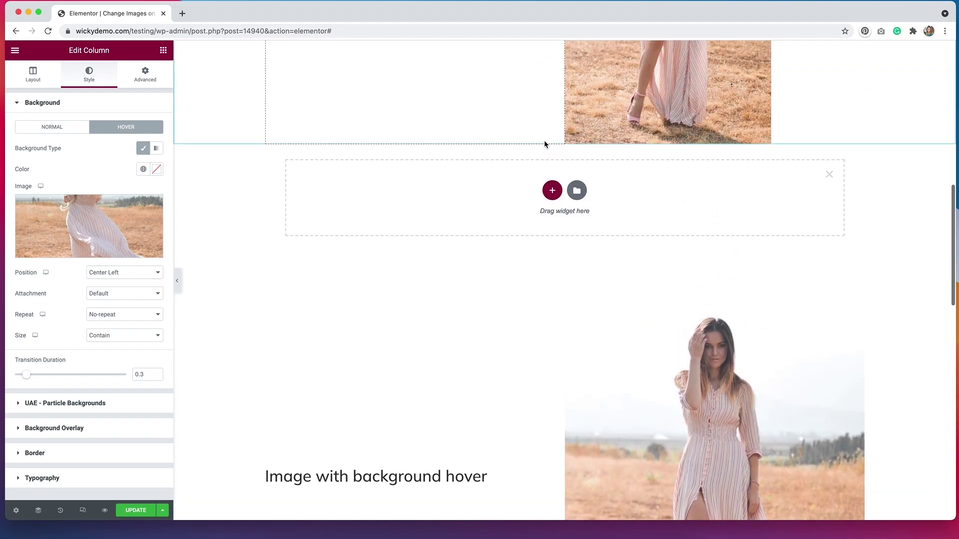
pyautogui.click(551, 189)
pyautogui.click(472, 217)
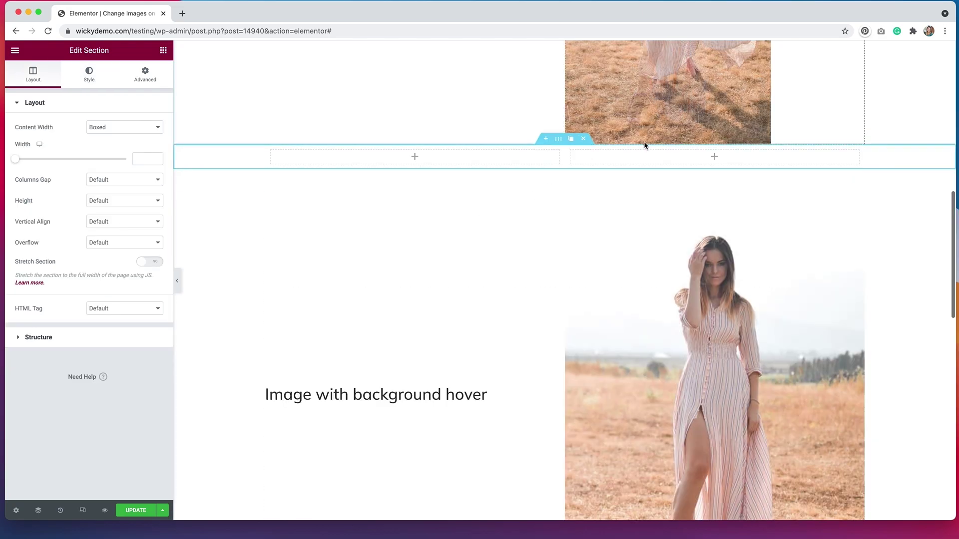
# Add an Image widget to the new section's right column, with image size Full and skirt-front.jpg from the media library
pyautogui.click(640, 160)
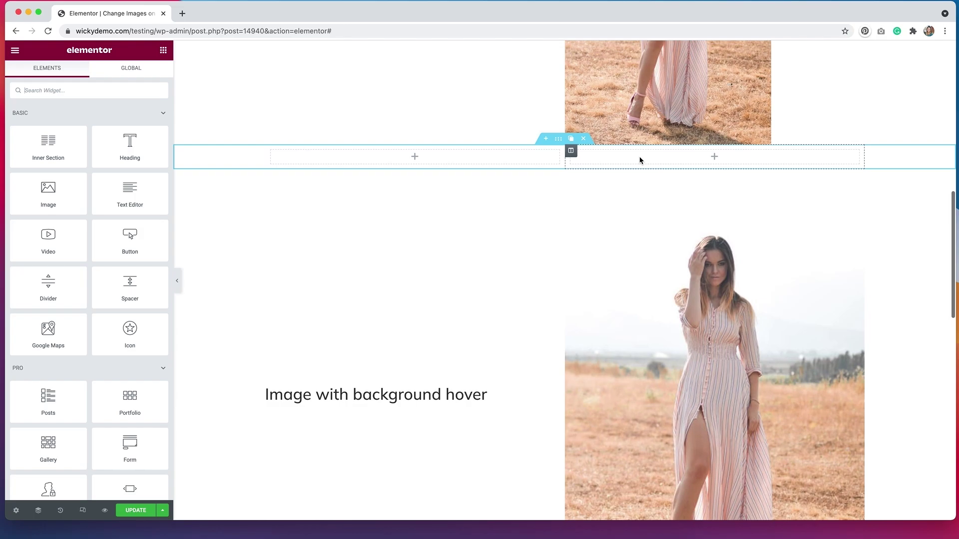
pyautogui.moveTo(49, 202); pyautogui.dragTo(631, 161)
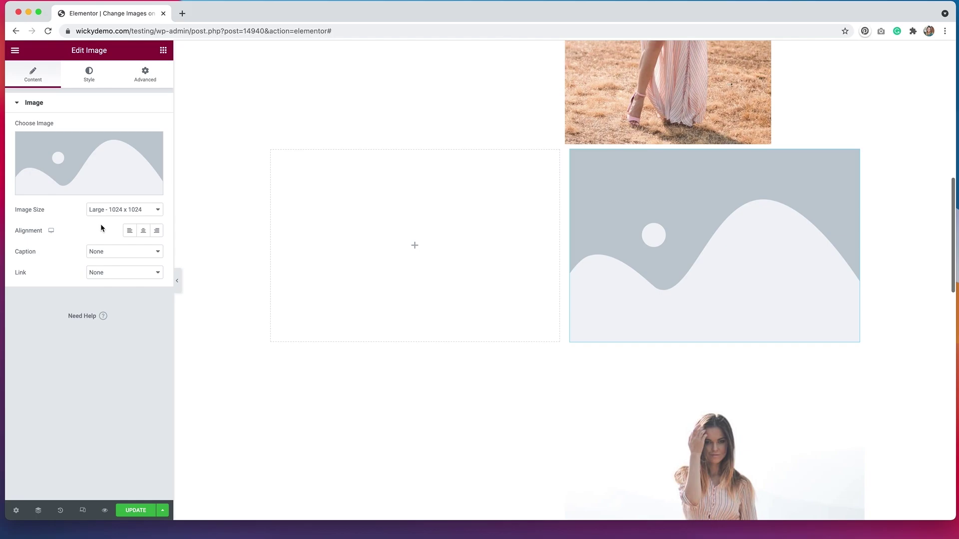
pyautogui.click(94, 210)
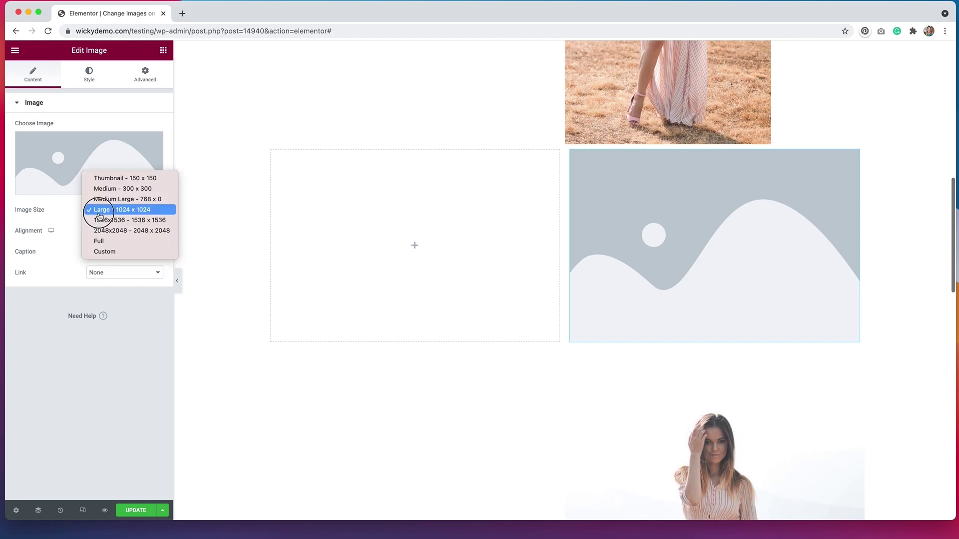
pyautogui.click(99, 242)
pyautogui.click(93, 165)
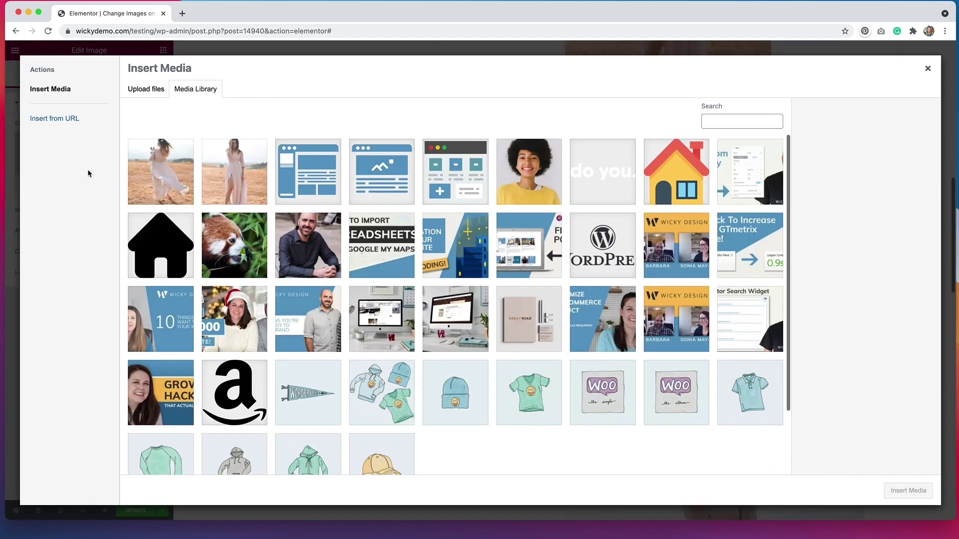
pyautogui.click(236, 175)
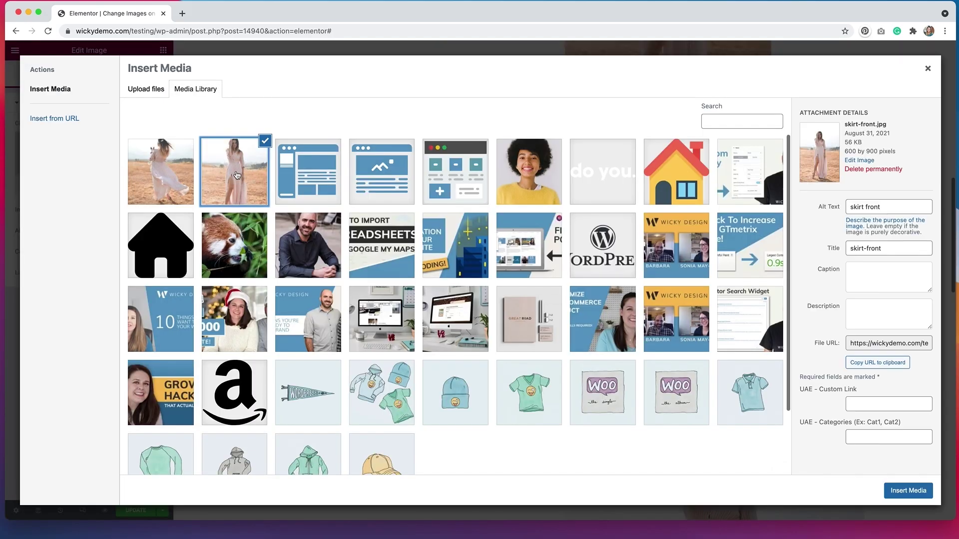
pyautogui.click(908, 491)
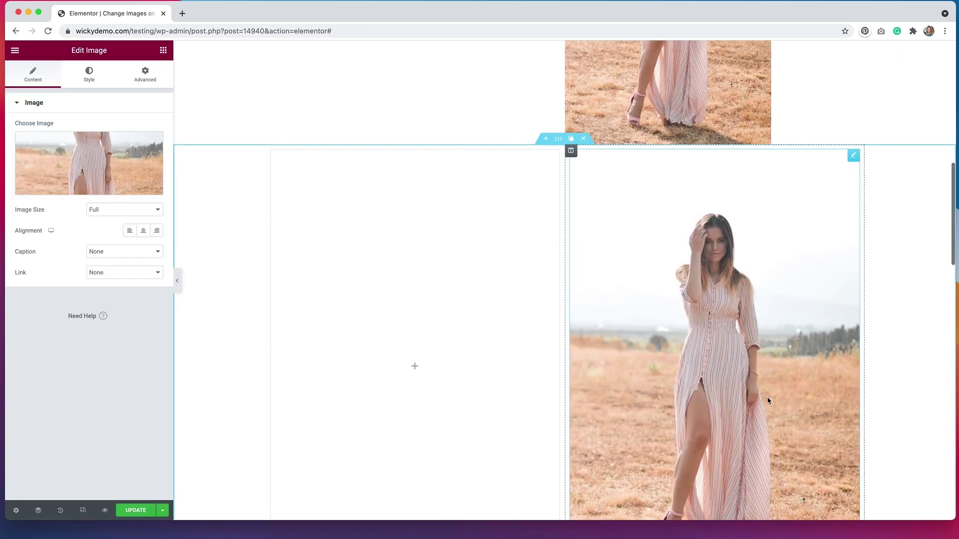
pyautogui.click(127, 273)
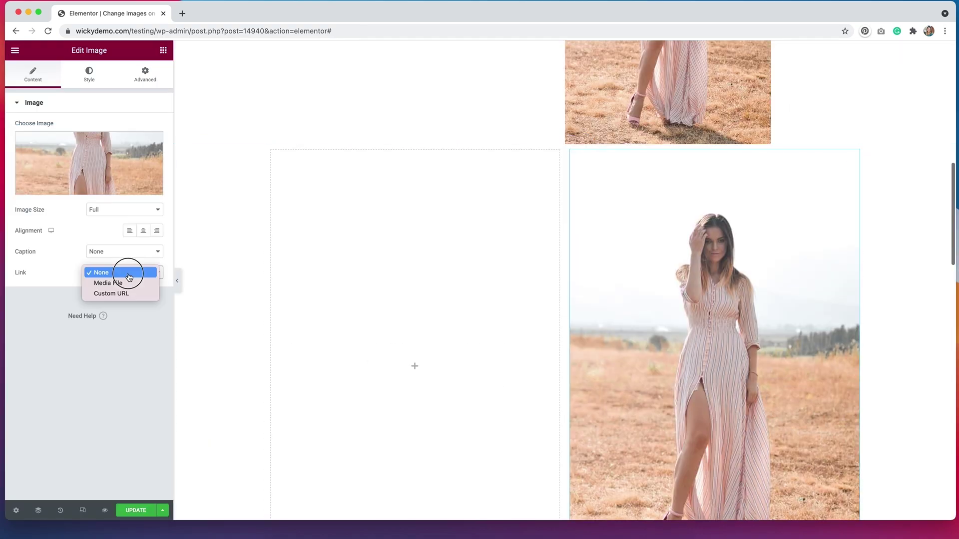
pyautogui.click(125, 296)
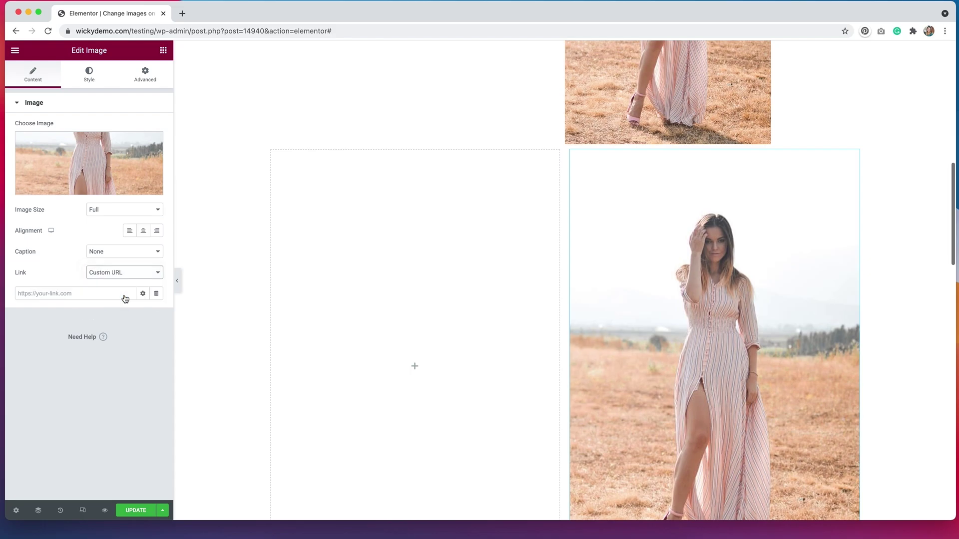
pyautogui.click(105, 293)
pyautogui.write('services')
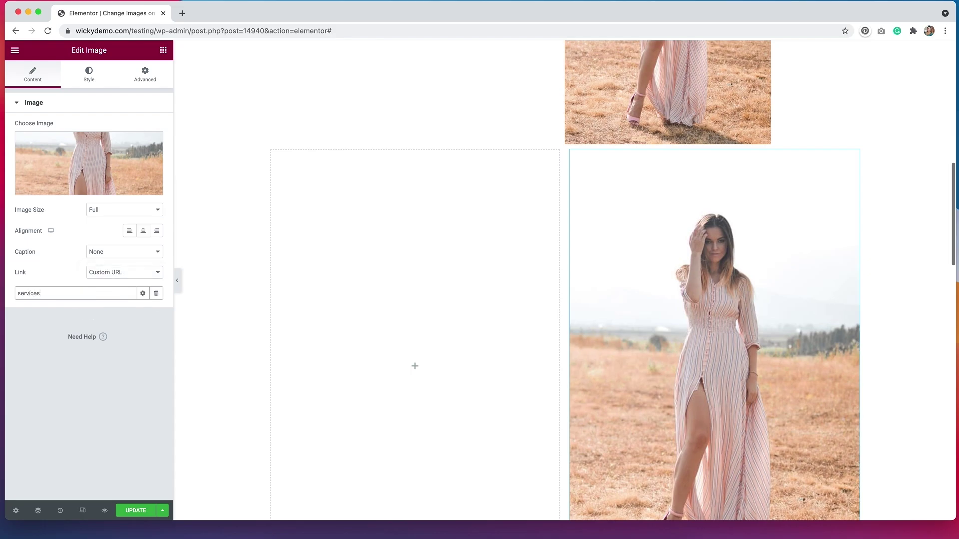
pyautogui.click(100, 334)
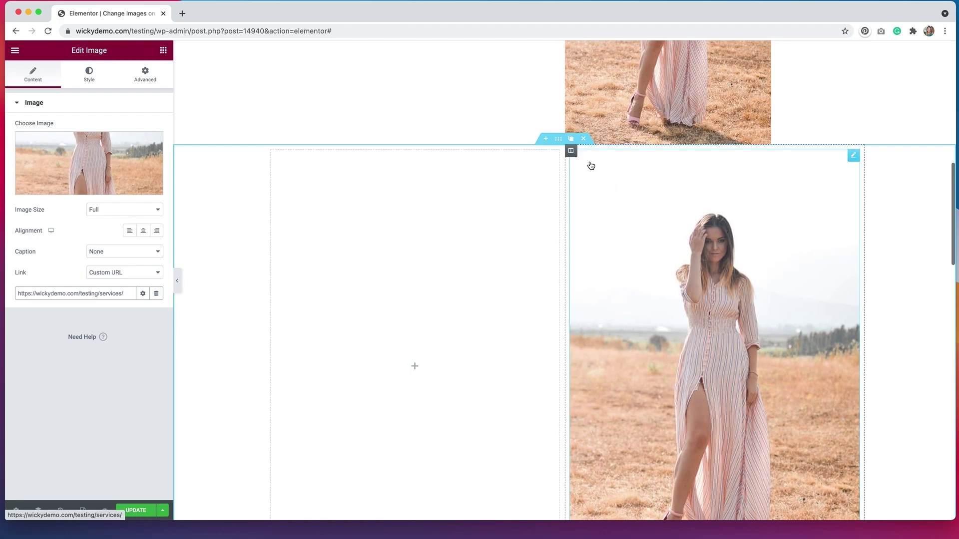
# Give the column containing the image a classic hover-state background using skirt-back.jpg from the media library
pyautogui.click(571, 152)
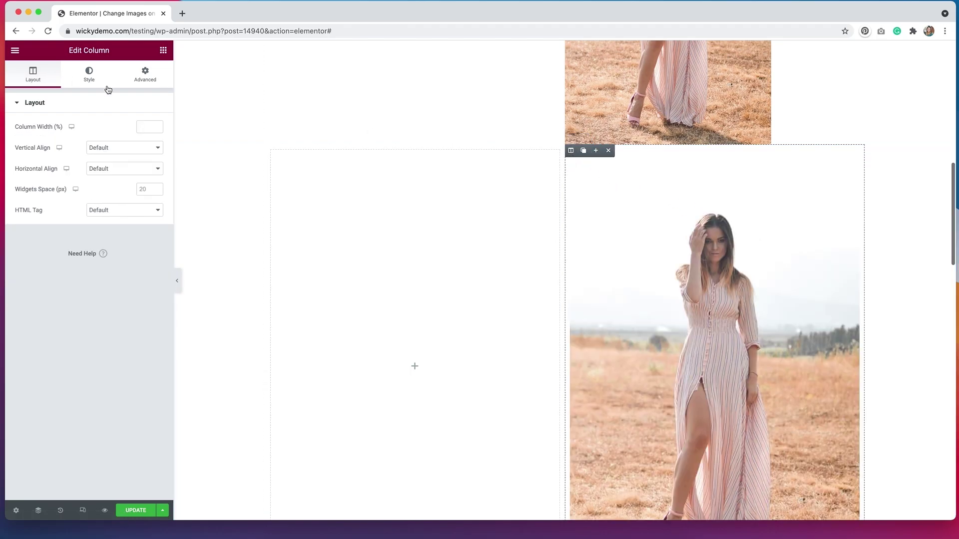
pyautogui.click(91, 81)
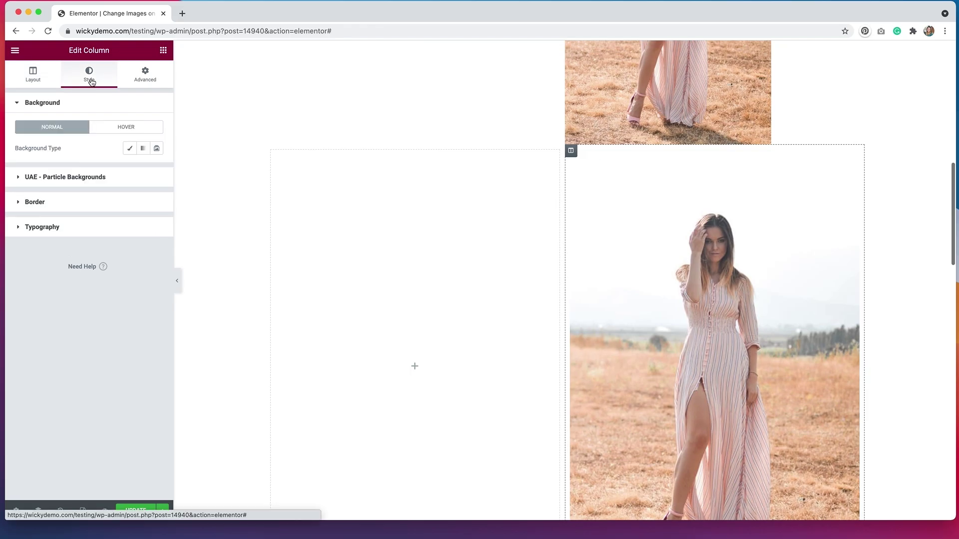
pyautogui.click(122, 129)
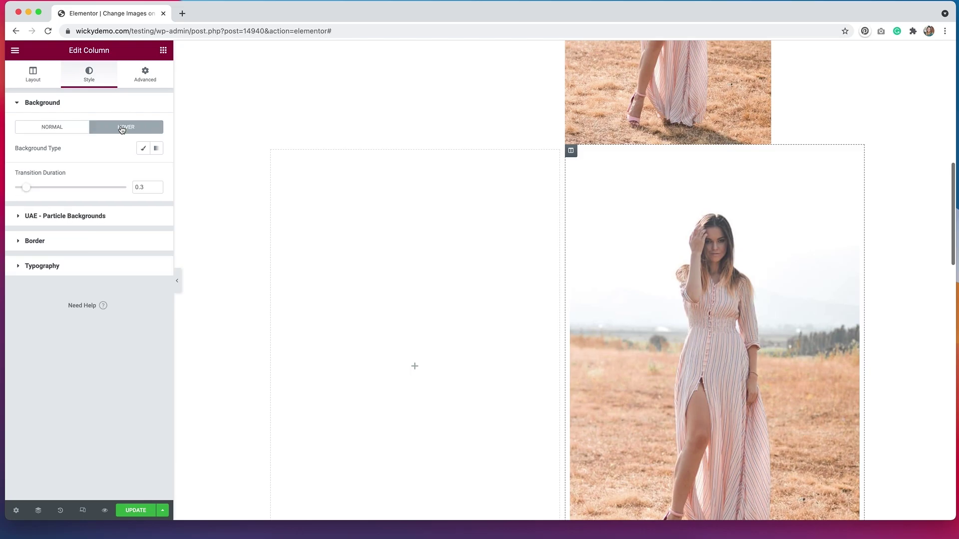
pyautogui.click(143, 149)
pyautogui.click(116, 231)
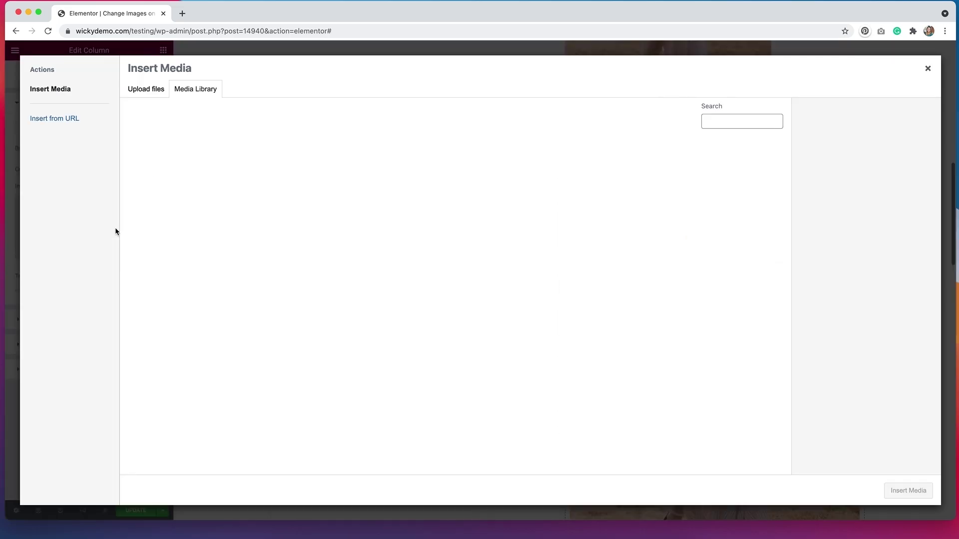
pyautogui.click(165, 167)
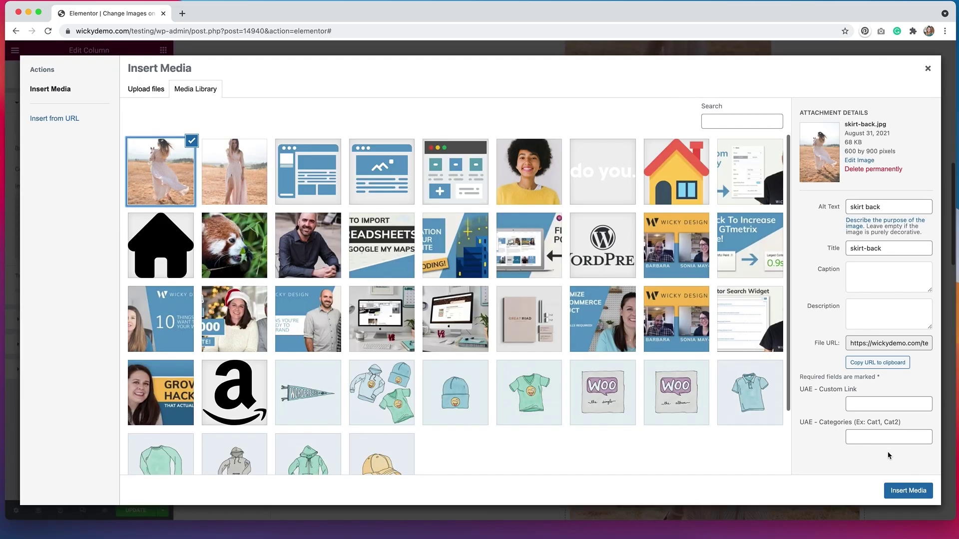
pyautogui.click(908, 491)
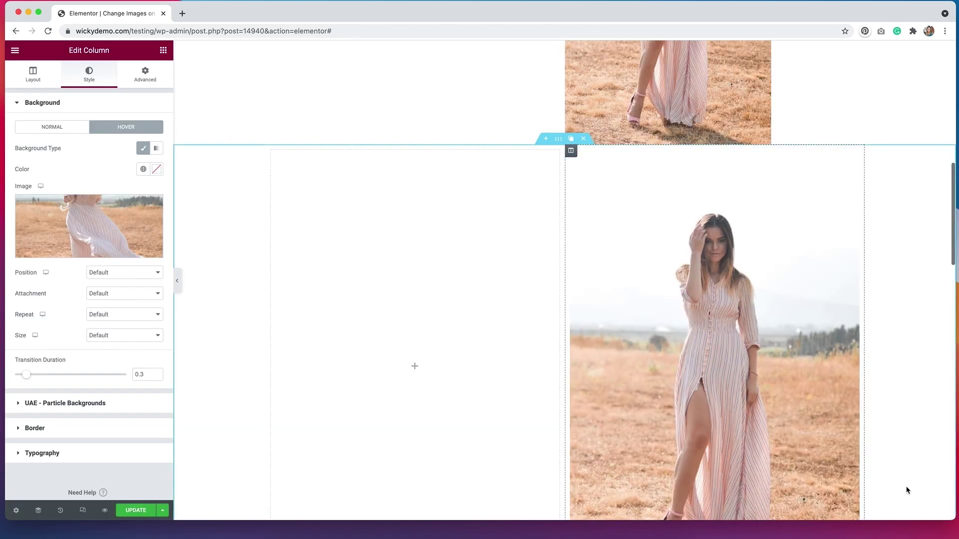
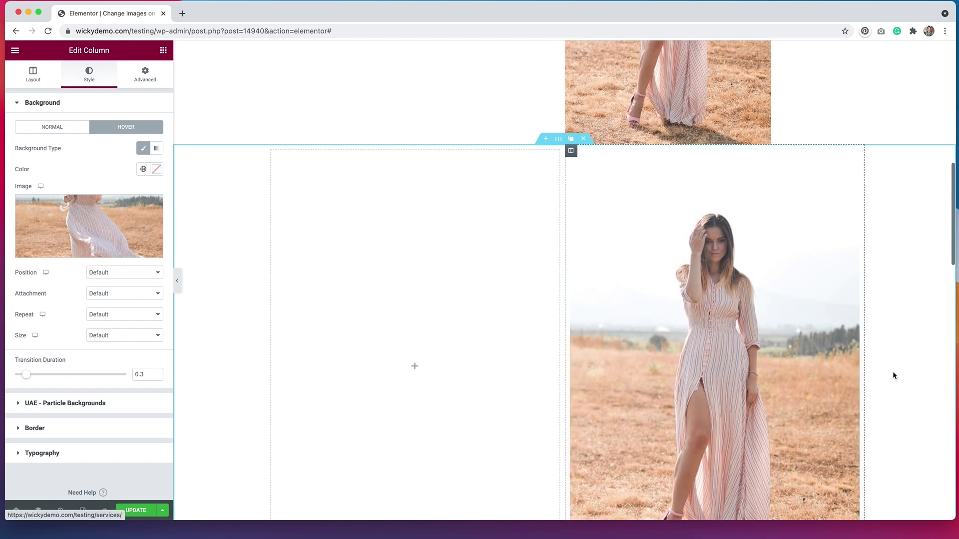
# Set the image widget's hover opacity to 0 and its hover transition duration to 0.6
pyautogui.click(778, 328)
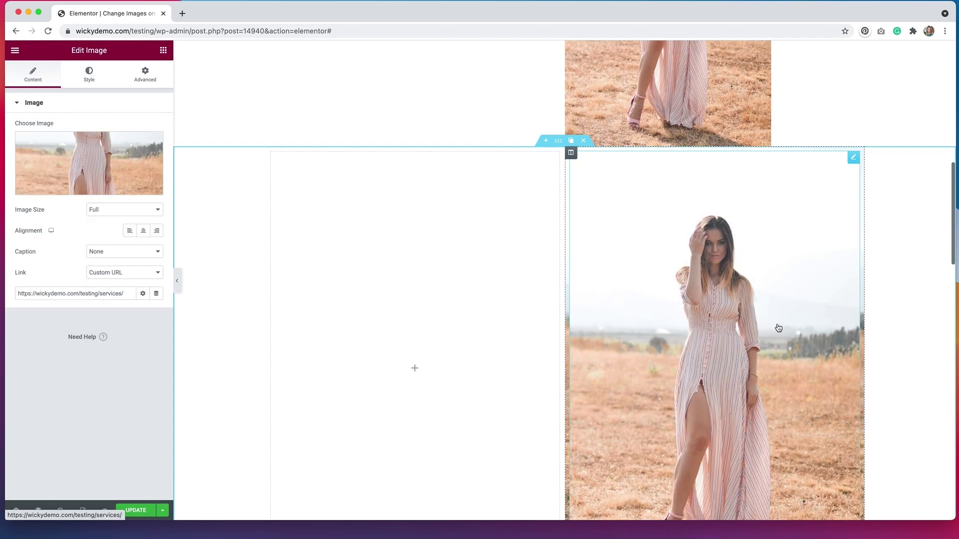
pyautogui.click(89, 81)
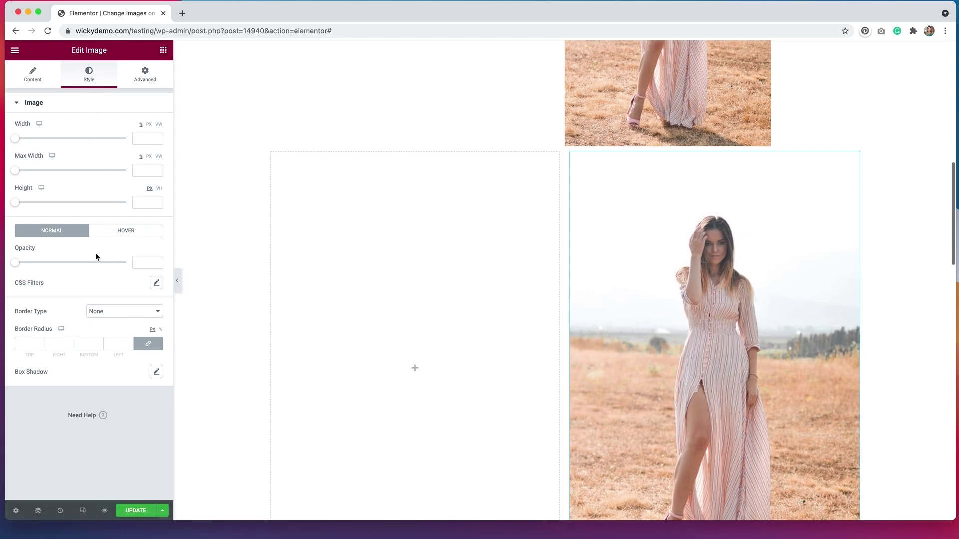
pyautogui.click(136, 232)
pyautogui.click(146, 263)
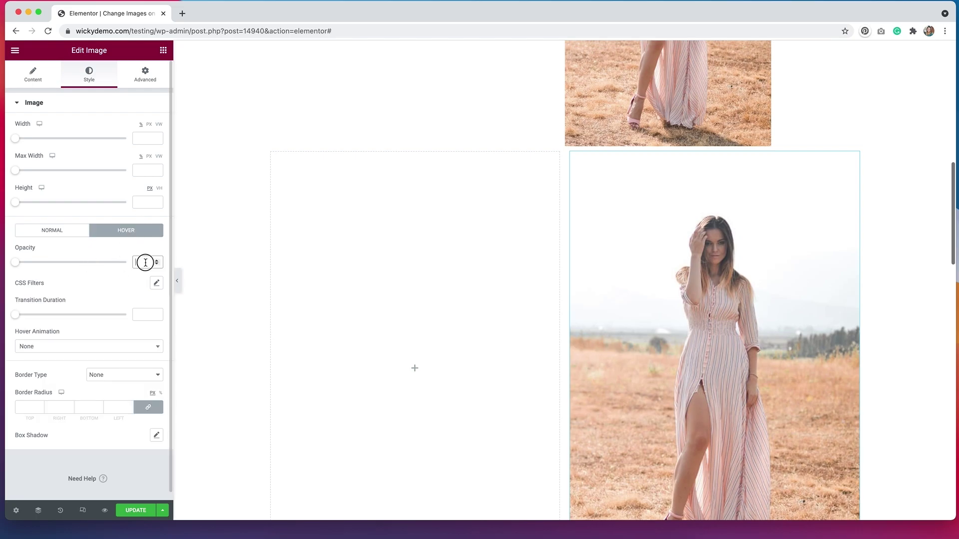
pyautogui.write('0')
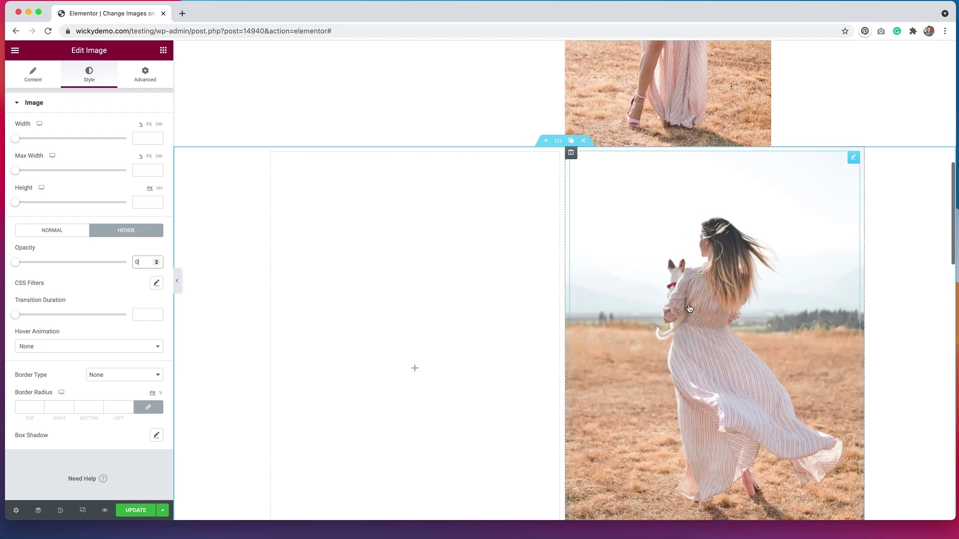
pyautogui.moveTo(16, 318); pyautogui.dragTo(38, 316)
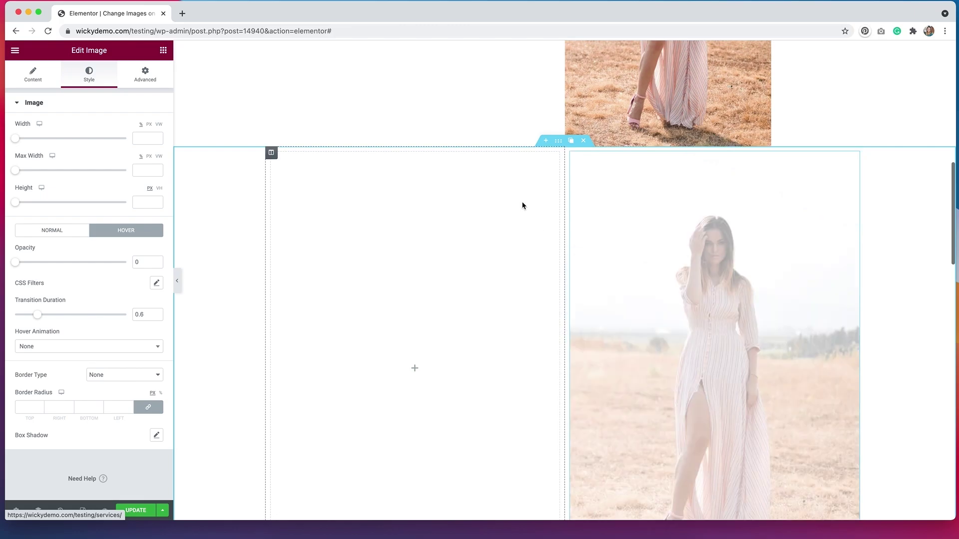
# Set the new section's columns gap to No Gap and check the image's hover effect
pyautogui.click(558, 141)
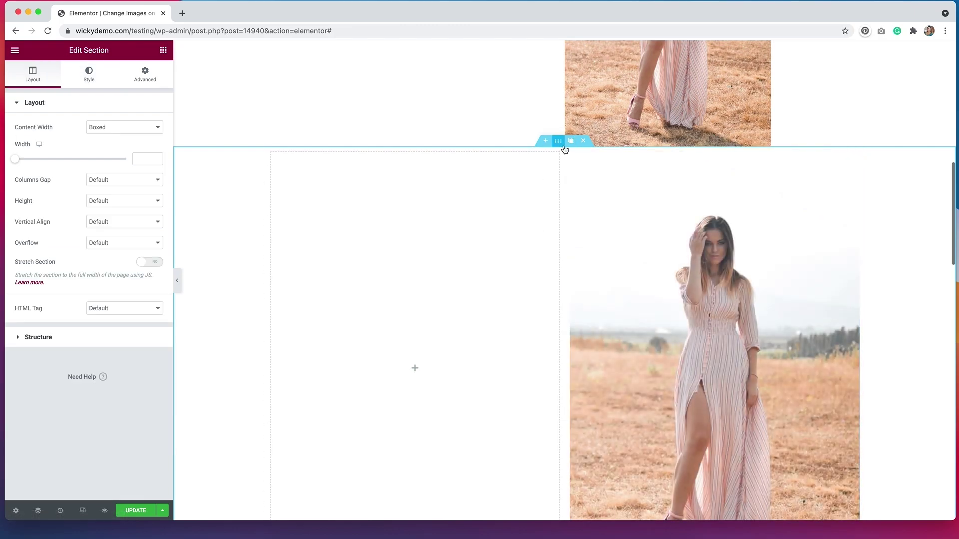
pyautogui.click(106, 182)
pyautogui.click(103, 191)
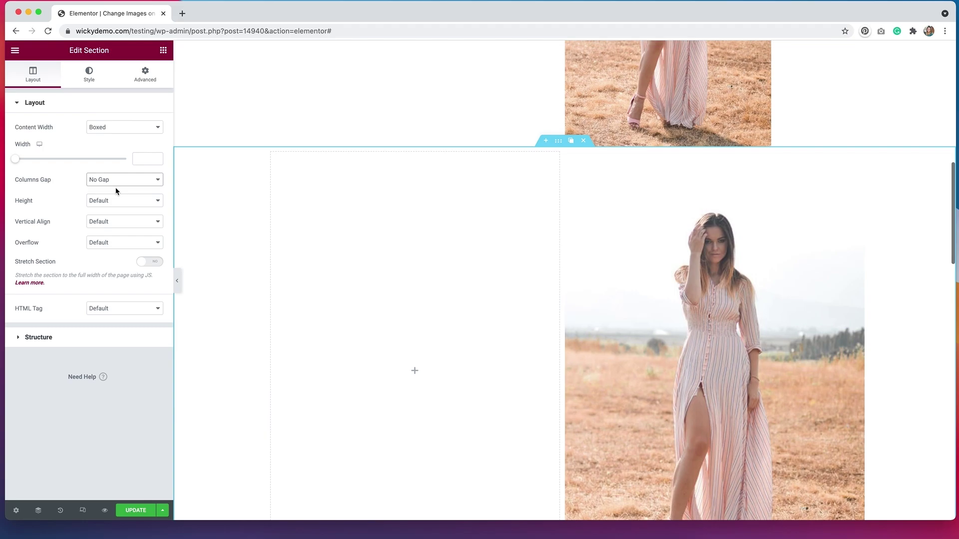
pyautogui.moveTo(614, 309)
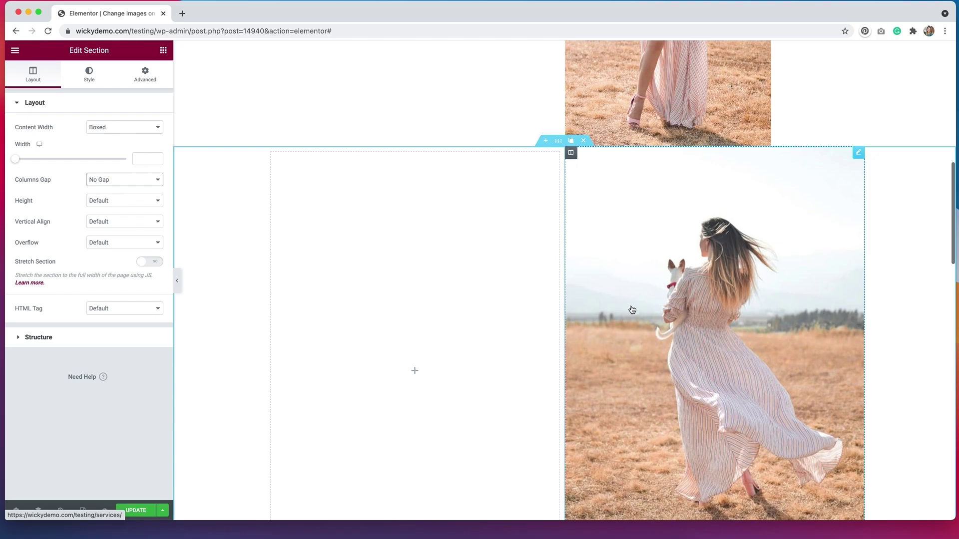
# Insert a new section with two equal columns directly above the existing "Flip box" section
pyautogui.scroll(-10, 905, 416)
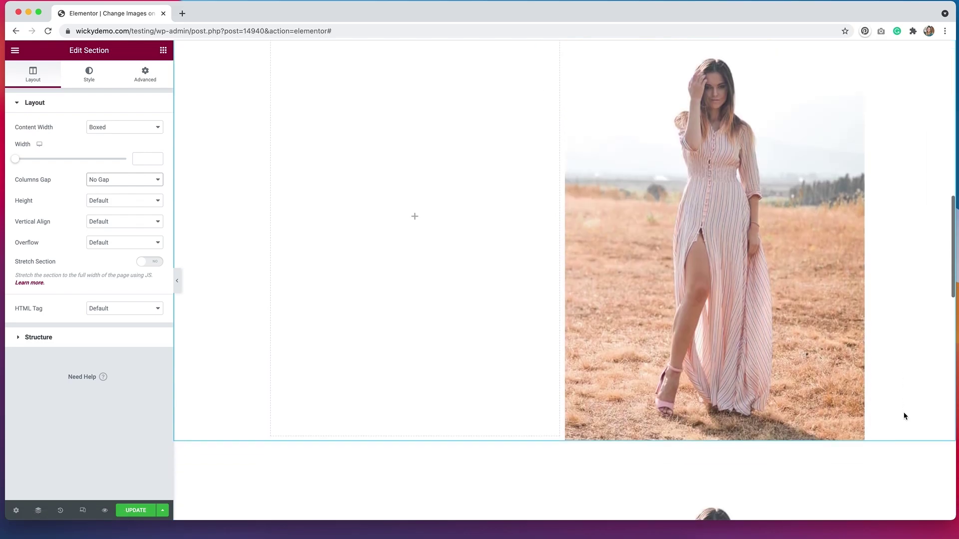
pyautogui.scroll(-11, 905, 416)
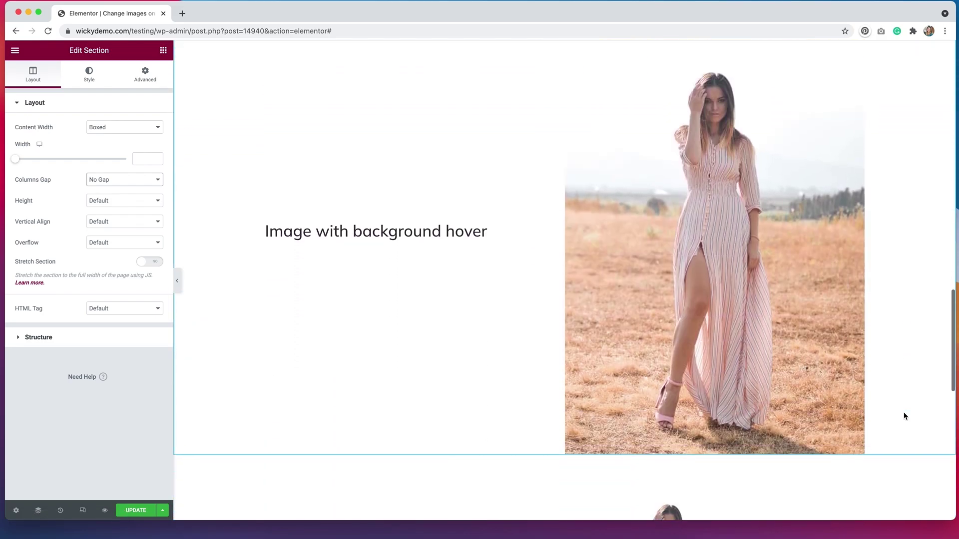
pyautogui.scroll(-1, 905, 416)
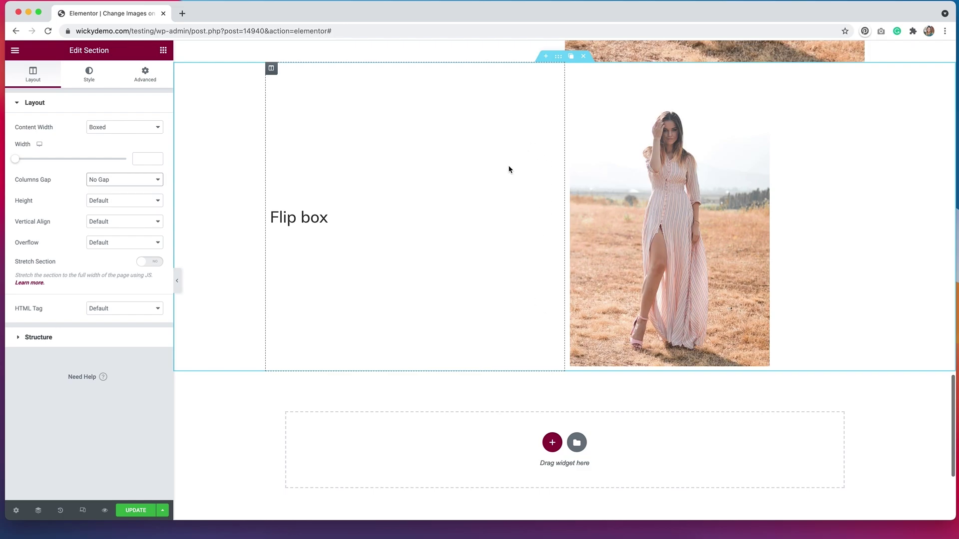
pyautogui.click(545, 55)
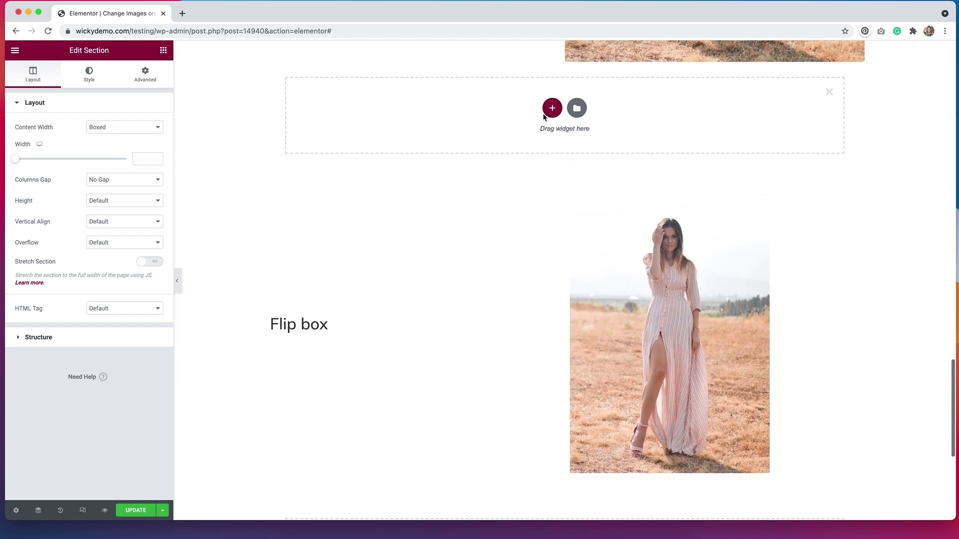
pyautogui.click(551, 108)
pyautogui.click(491, 140)
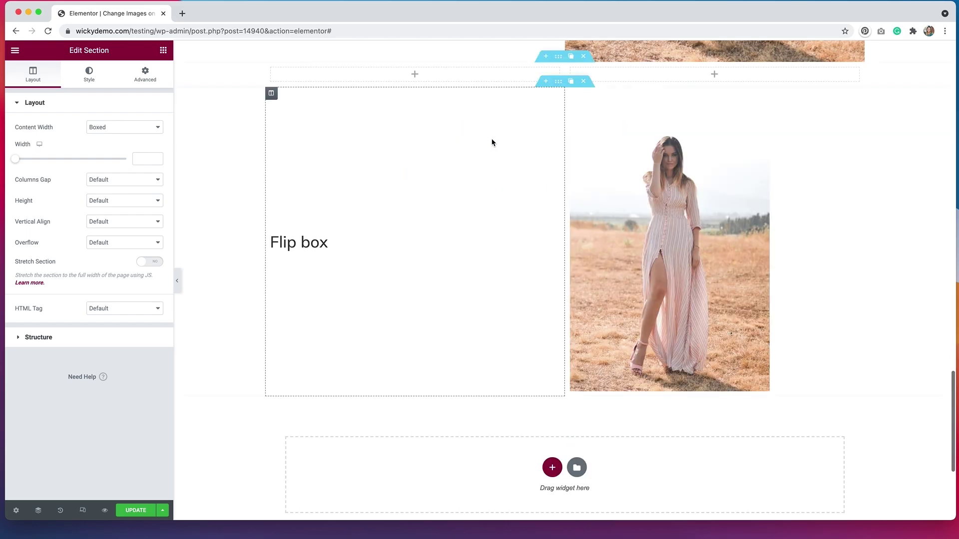
# Find the Flip Box widget by searching for "flip" and place it in the new section's right column
pyautogui.click(607, 75)
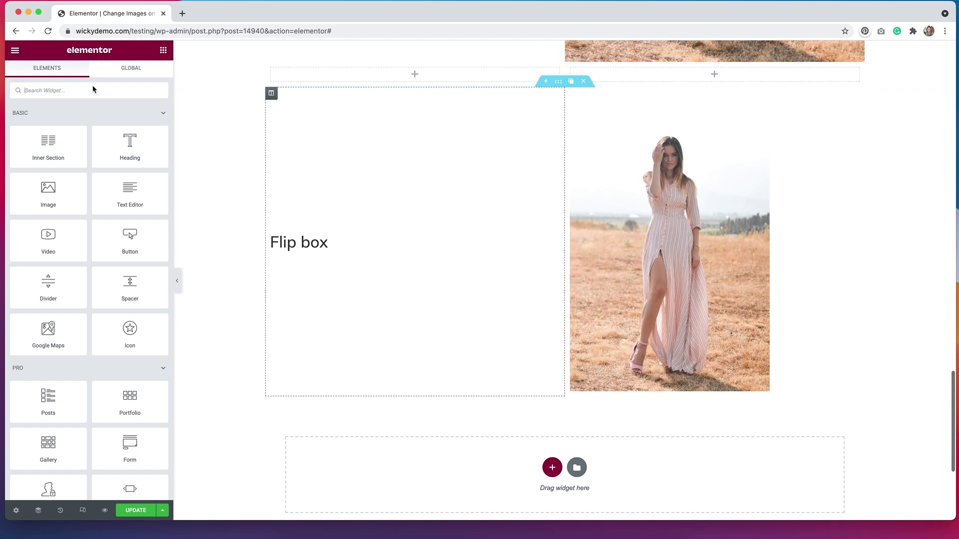
pyautogui.write('flip')
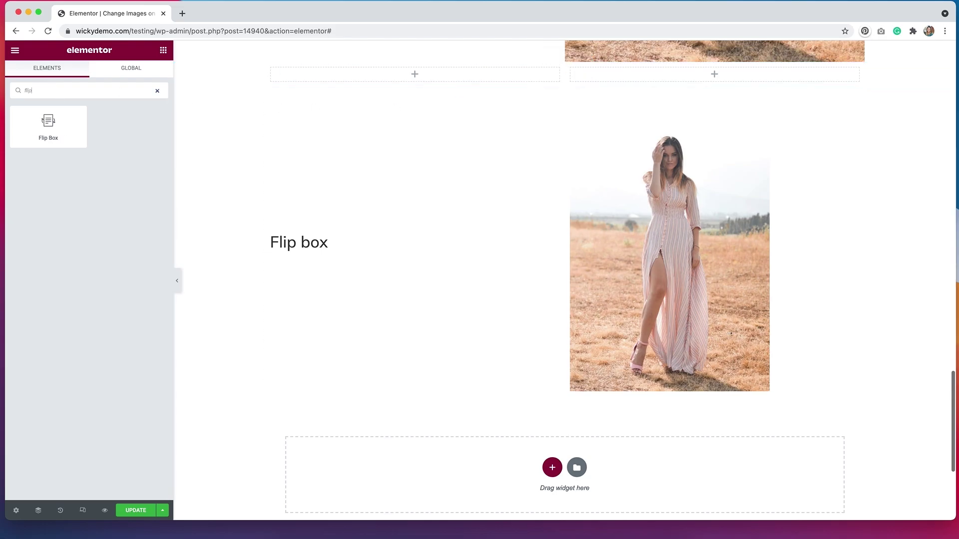
pyautogui.moveTo(47, 134); pyautogui.dragTo(713, 77)
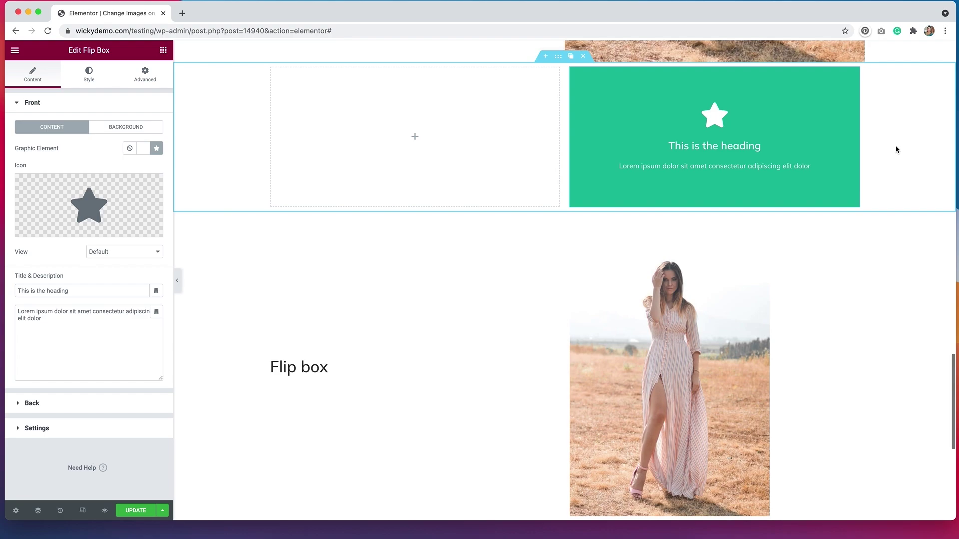
# Remove the star icon, title and description from the front side of the new flip box
pyautogui.click(902, 183)
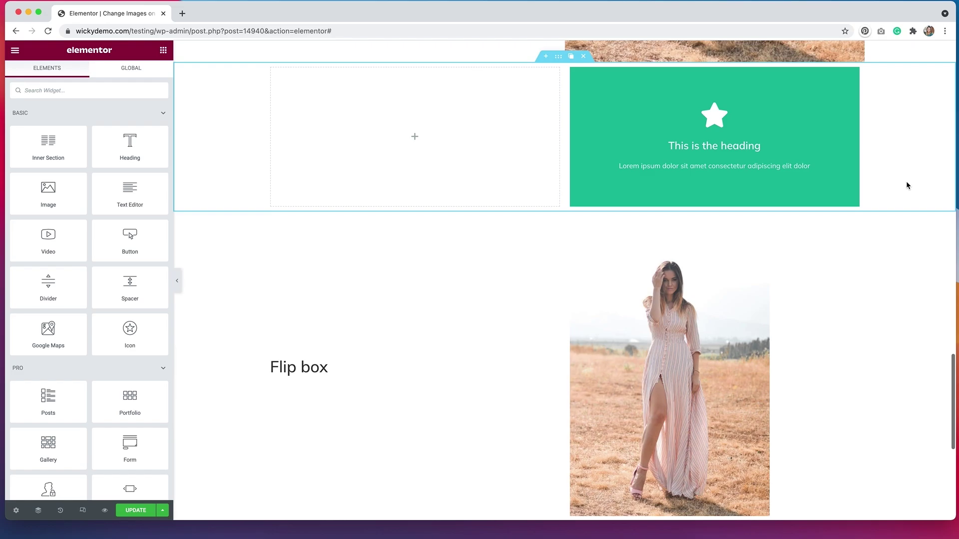
pyautogui.click(852, 74)
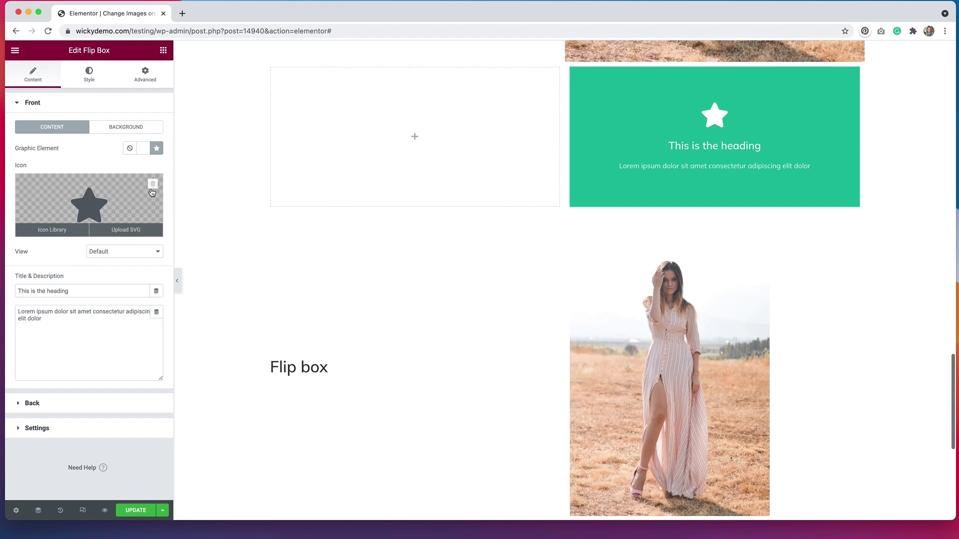
pyautogui.click(153, 186)
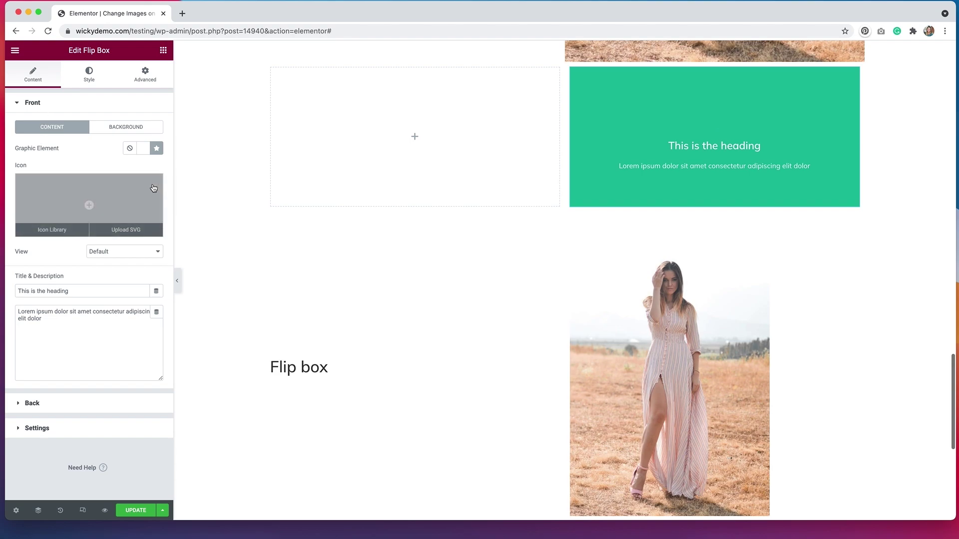
pyautogui.click(26, 290)
pyautogui.tripleClick(26, 290)
pyautogui.press('BackSpace')
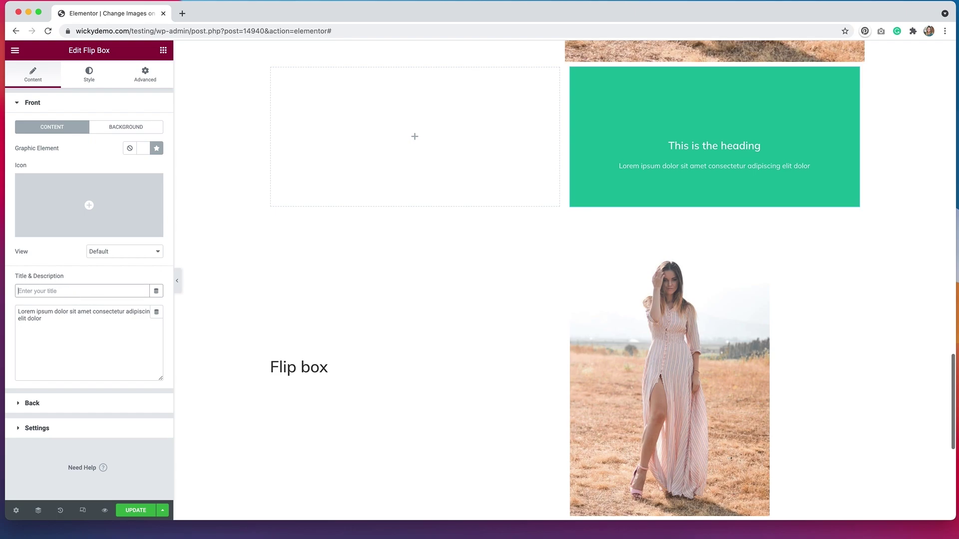
pyautogui.tripleClick(17, 312)
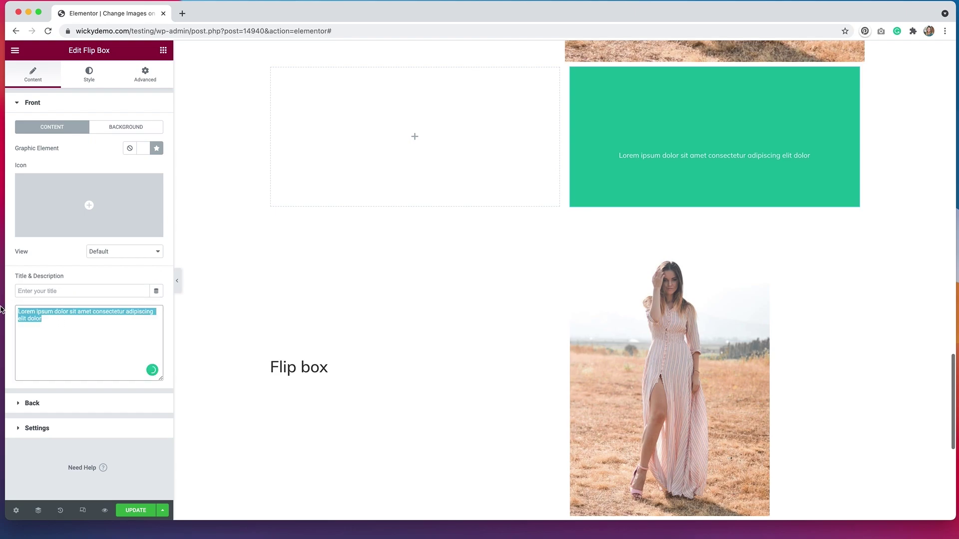
pyautogui.press('BackSpace')
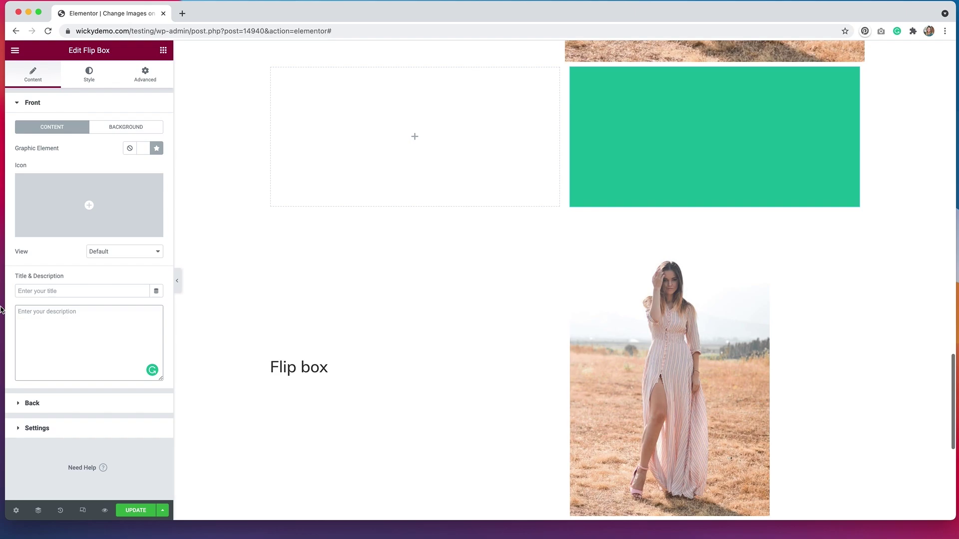
# Set skirt-front.jpg from the media library as the background image of the flip box's front side
pyautogui.click(125, 127)
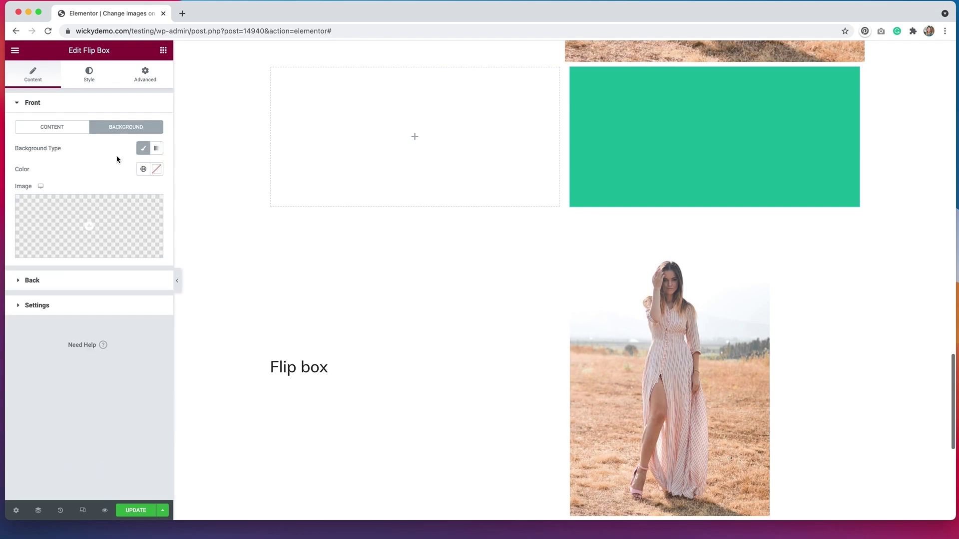
pyautogui.click(141, 216)
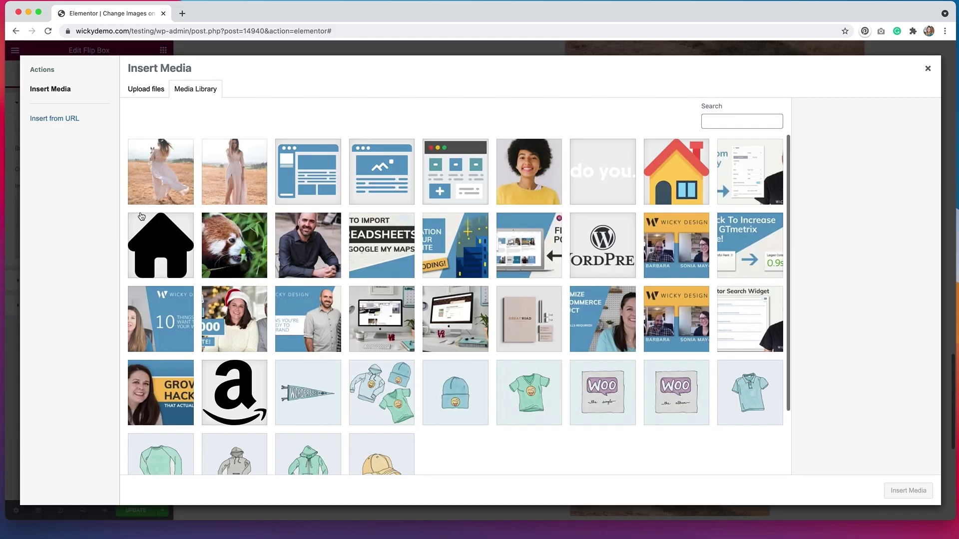
pyautogui.click(243, 162)
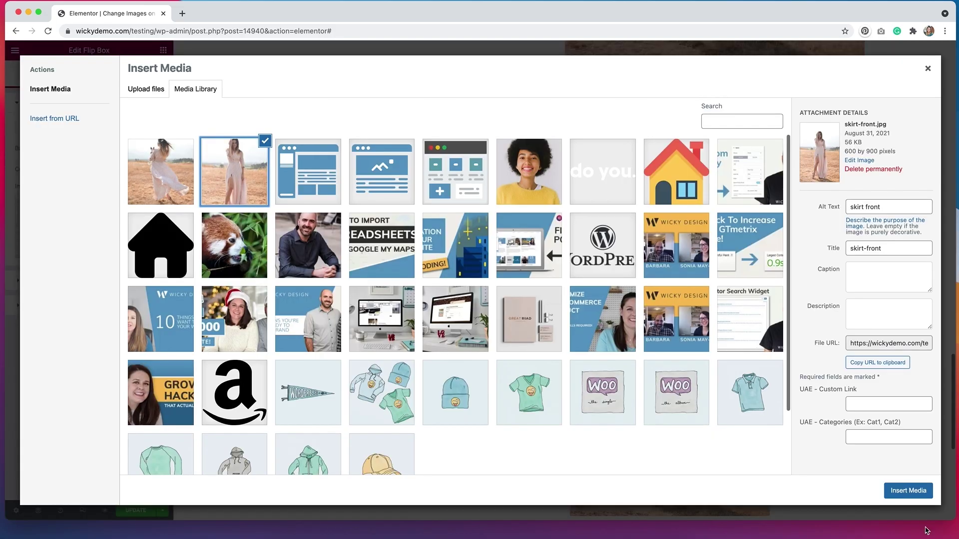
pyautogui.click(906, 491)
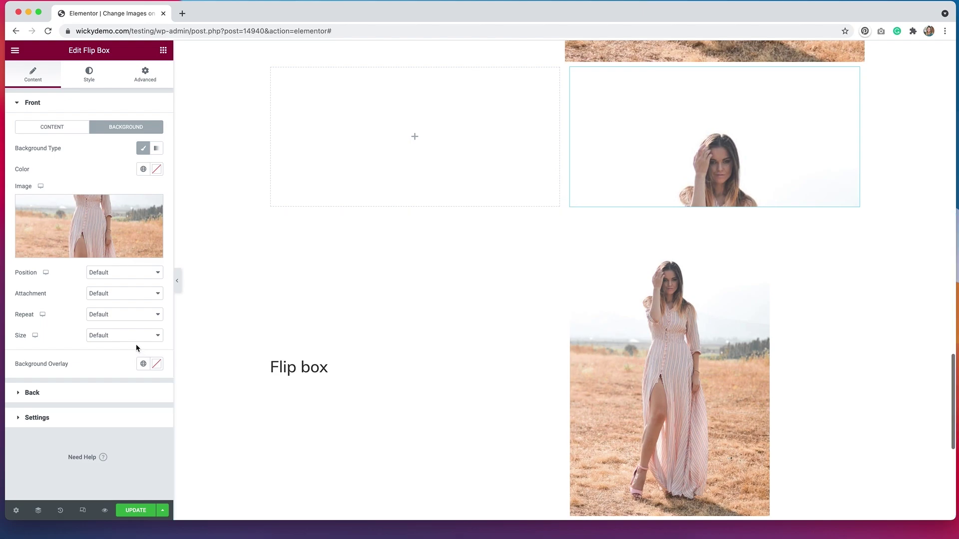
# Set the front background image's repeat to No-repeat and its size to Contain
pyautogui.click(102, 318)
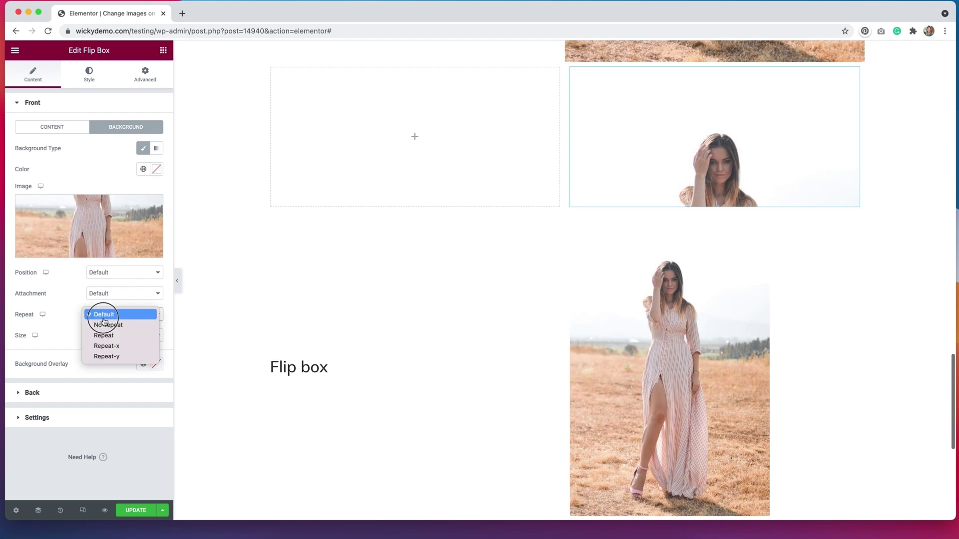
pyautogui.click(106, 326)
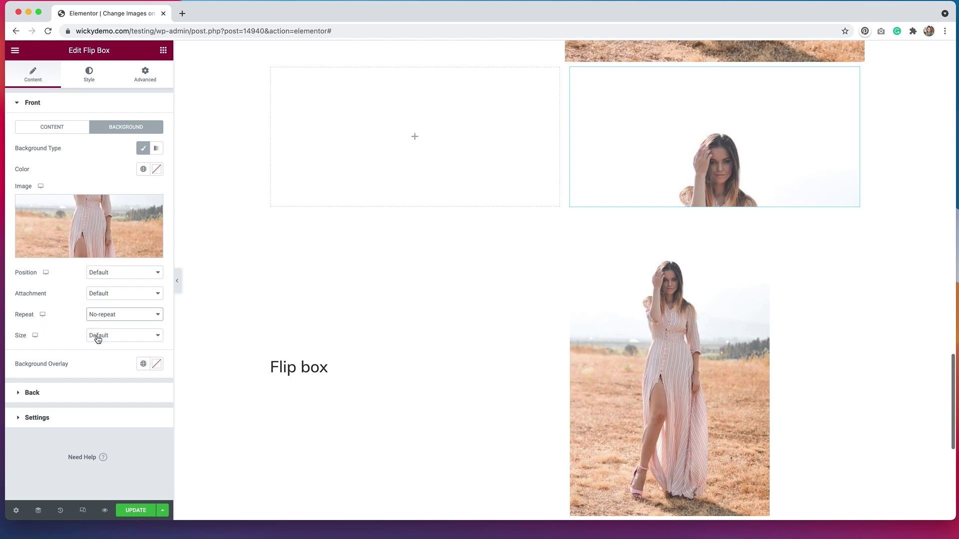
pyautogui.click(98, 339)
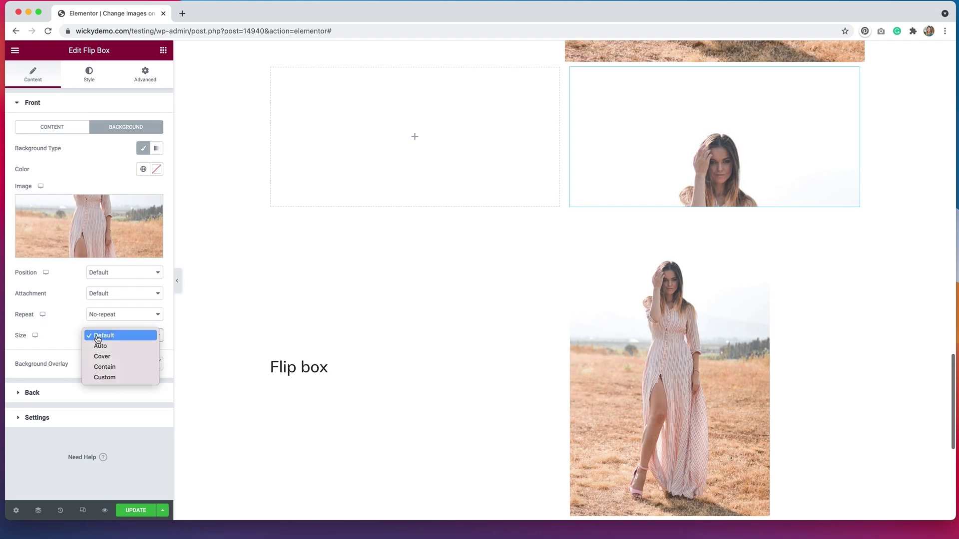
pyautogui.click(103, 367)
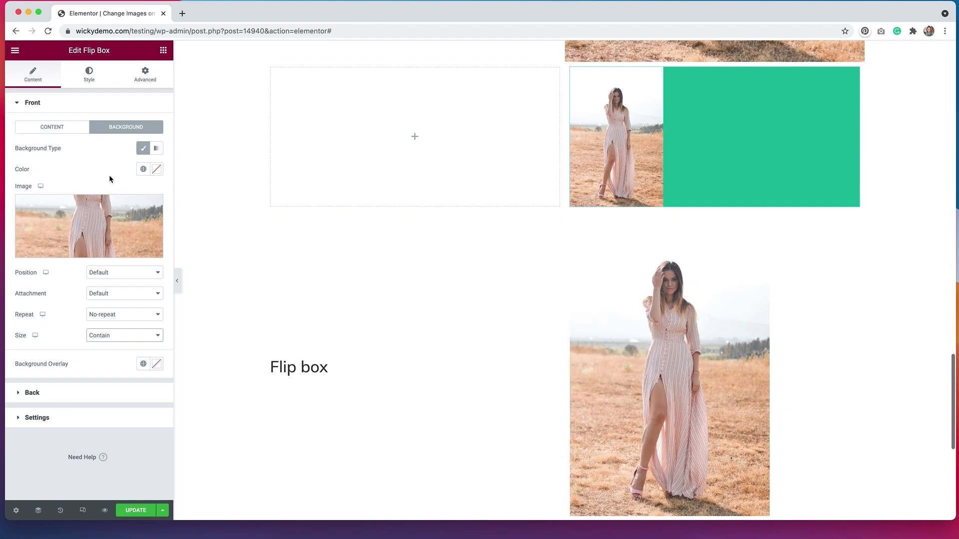
# Make the front side's background color fully transparent (#02010100)
pyautogui.click(157, 170)
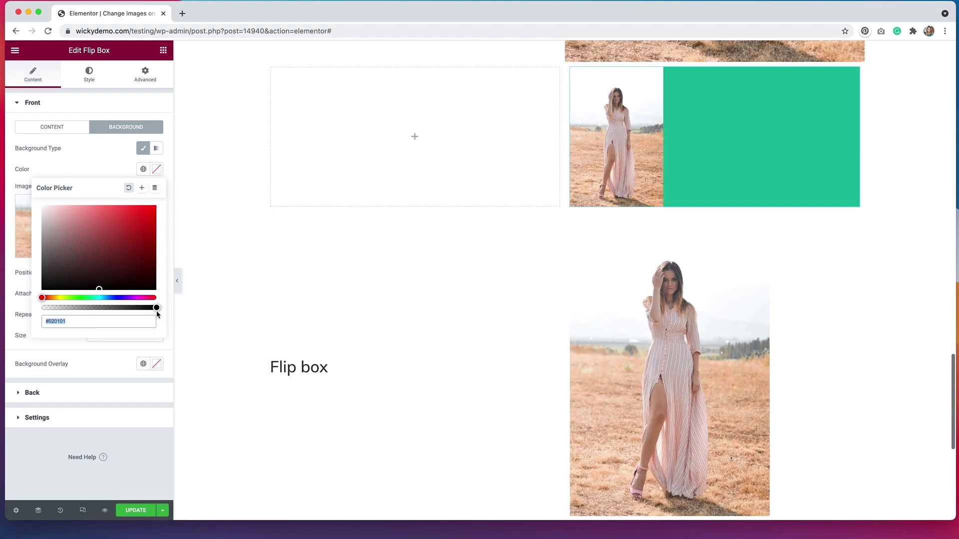
pyautogui.moveTo(157, 308); pyautogui.dragTo(25, 304)
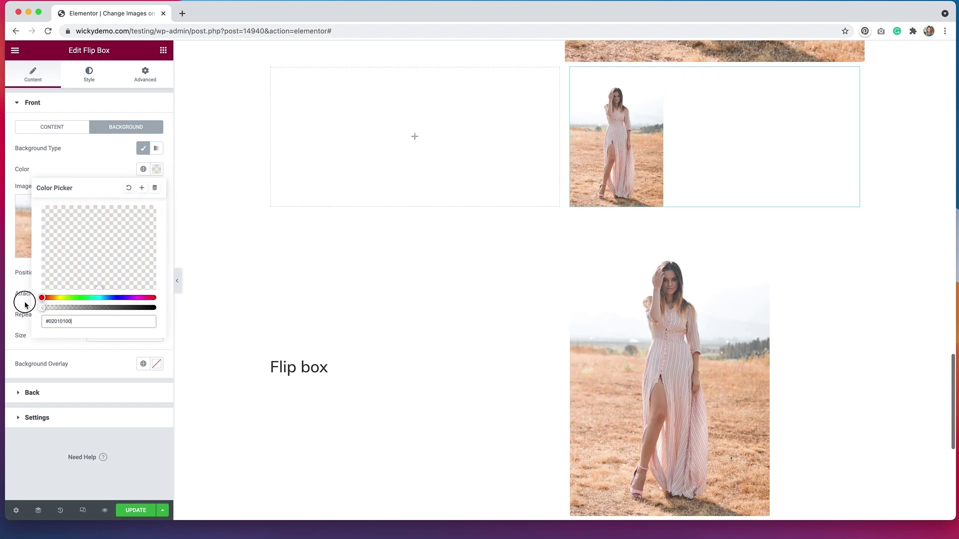
pyautogui.click(89, 158)
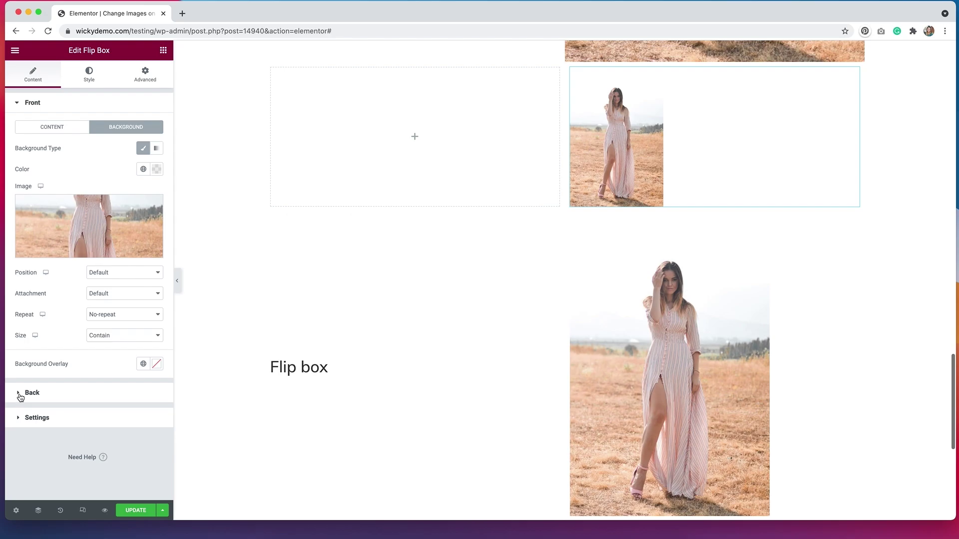
# Clear the title, description and button text on the back side of the flip box
pyautogui.click(23, 394)
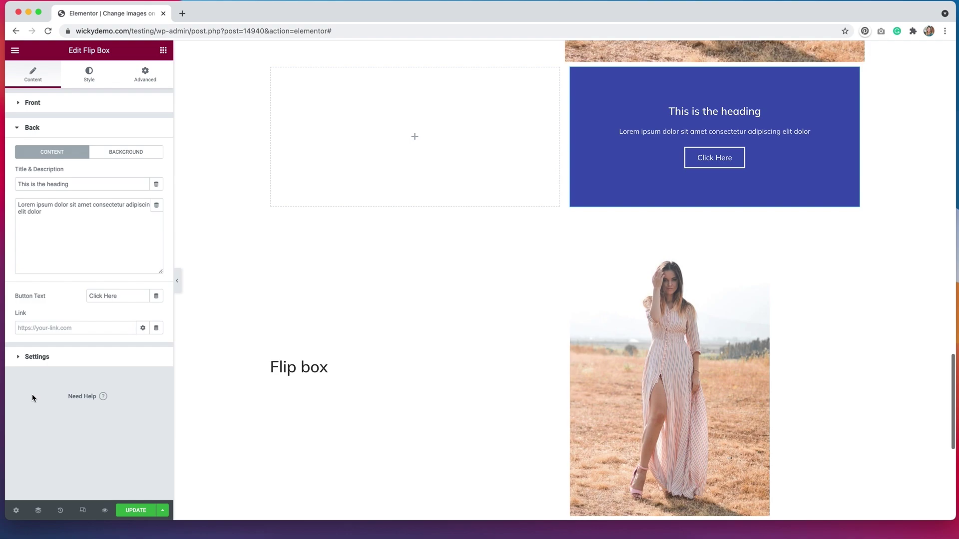
pyautogui.tripleClick(111, 183)
pyautogui.press('BackSpace')
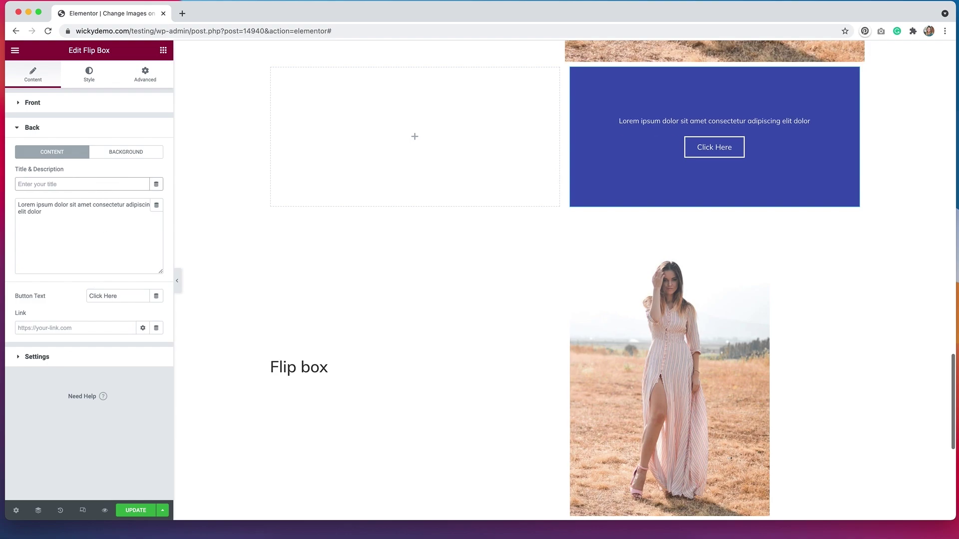
pyautogui.tripleClick(69, 216)
pyautogui.press('BackSpace')
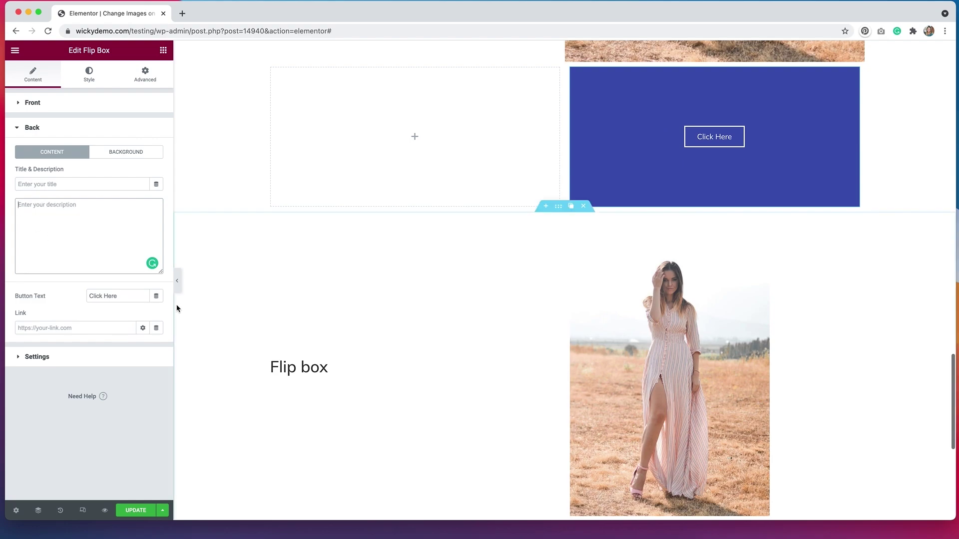
pyautogui.tripleClick(96, 296)
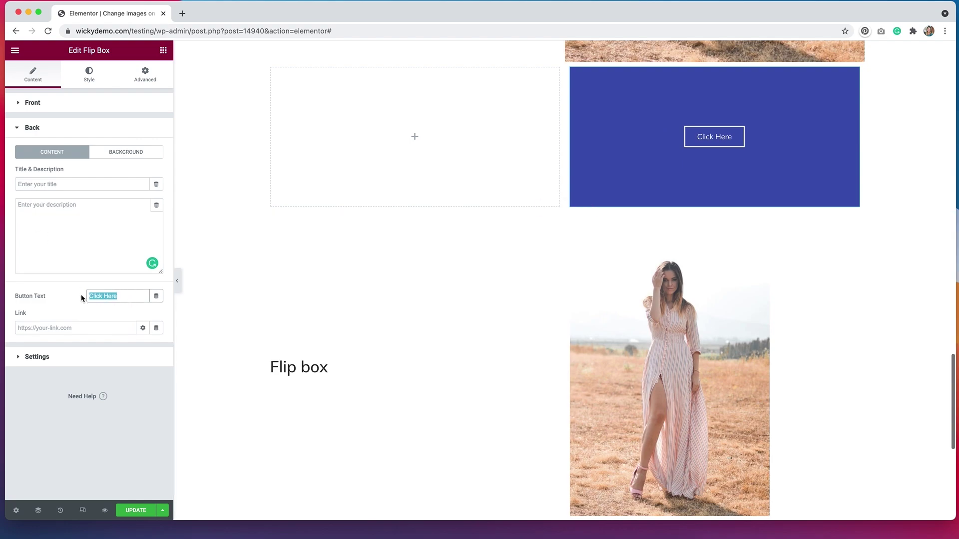
pyautogui.press('BackSpace')
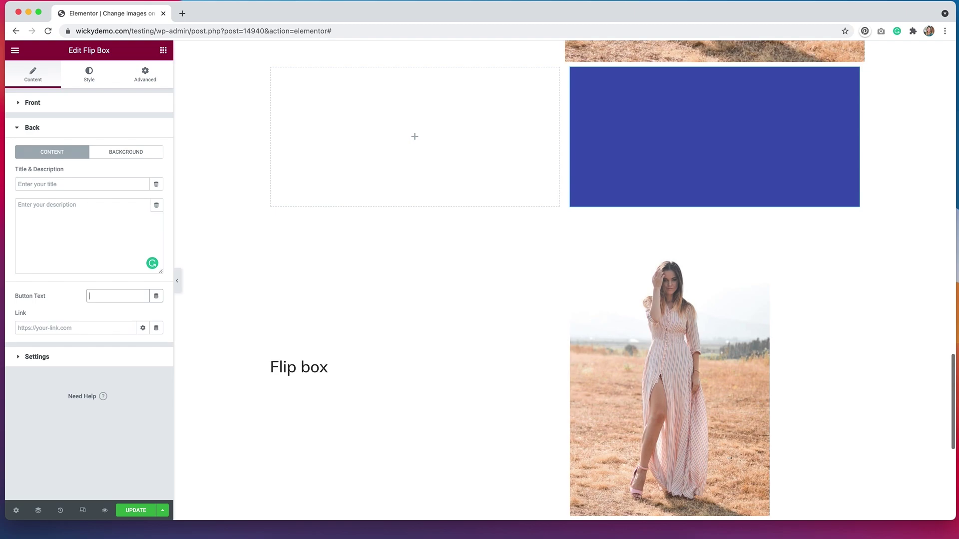
pyautogui.click(52, 338)
# Give the flip box's back side a classic background with a fully transparent color (#02010100)
pyautogui.click(122, 156)
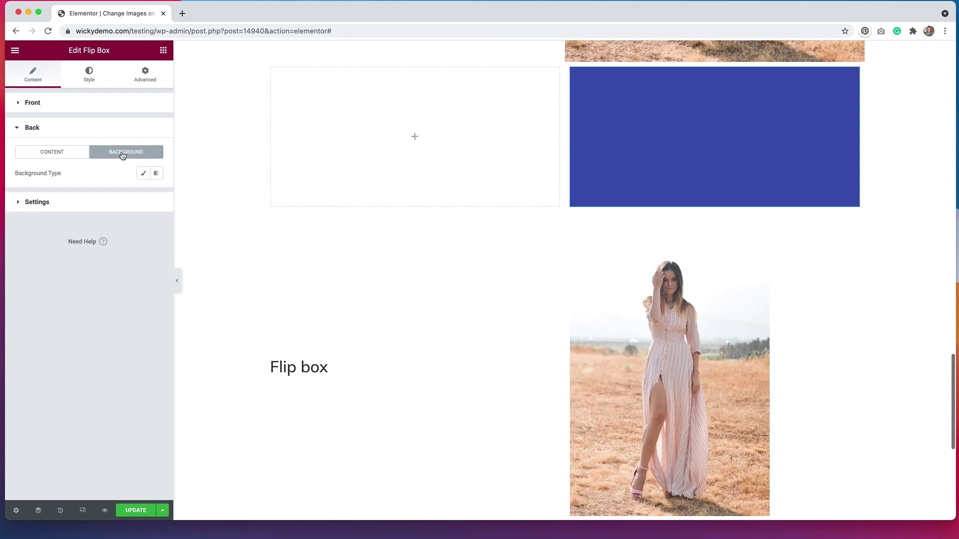
pyautogui.click(142, 175)
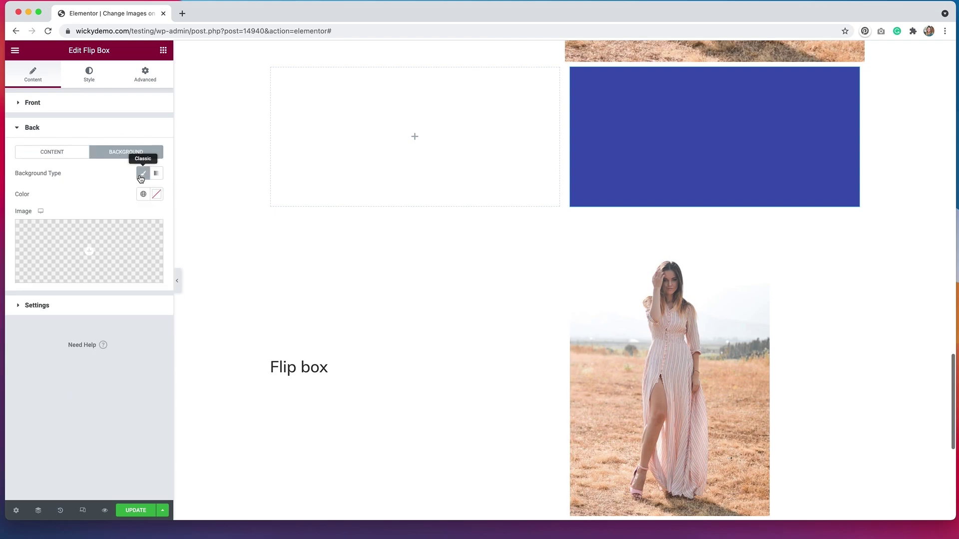
pyautogui.click(159, 196)
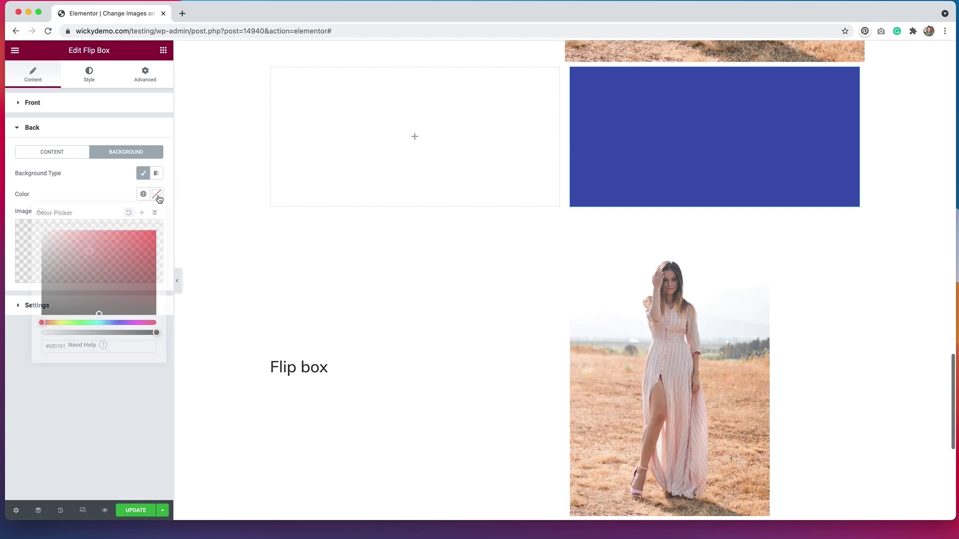
pyautogui.click(155, 333)
pyautogui.moveTo(154, 333); pyautogui.dragTo(26, 331)
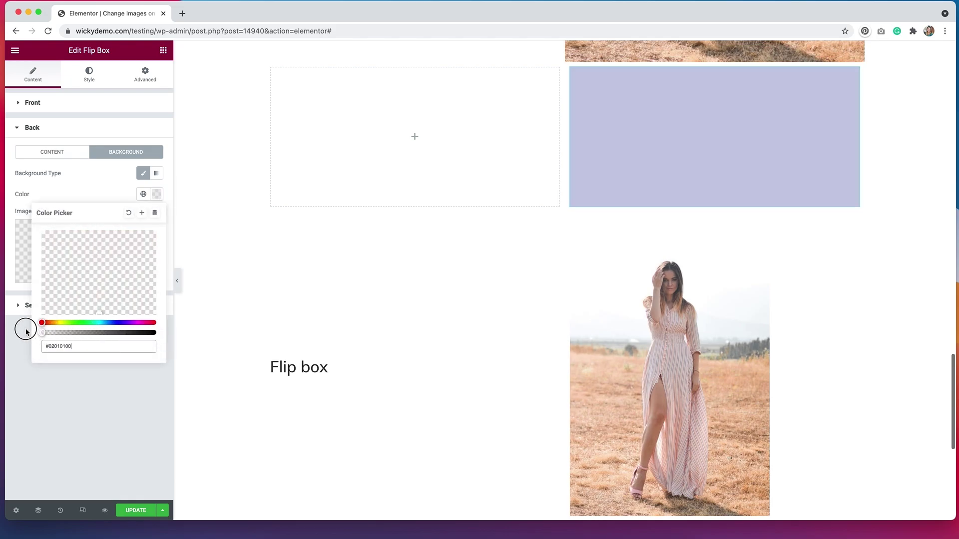
pyautogui.click(90, 191)
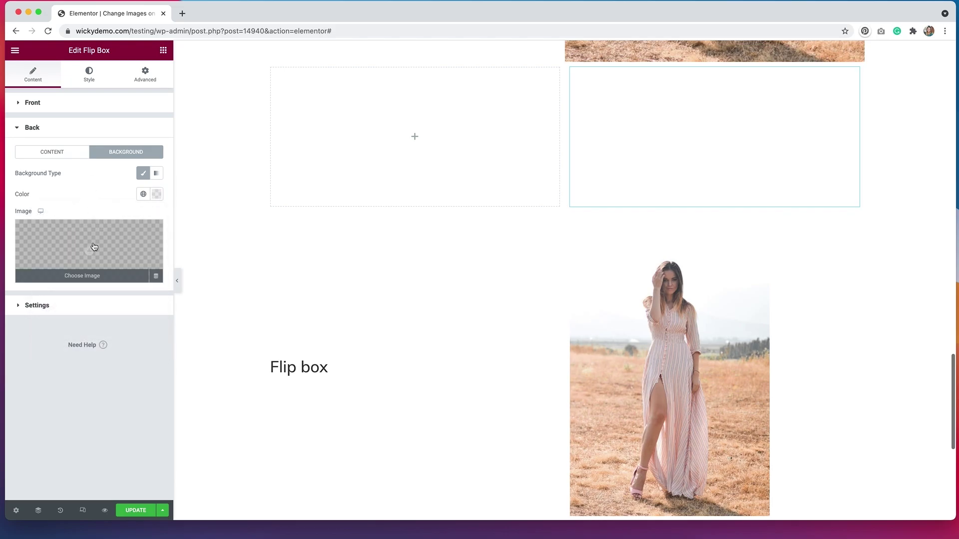
# Insert skirt-back.jpg from the media library as the background image of the flip box's back side
pyautogui.click(95, 245)
pyautogui.click(136, 162)
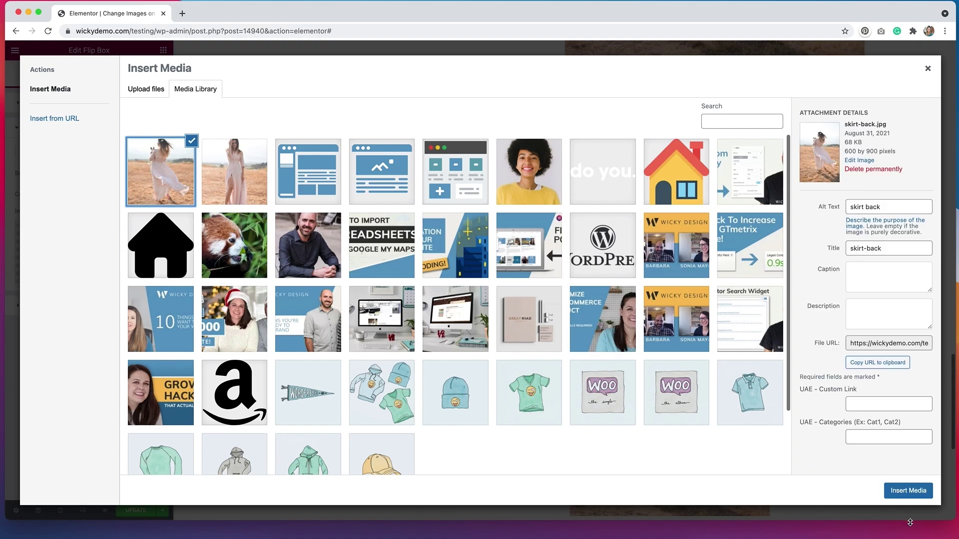
pyautogui.click(908, 490)
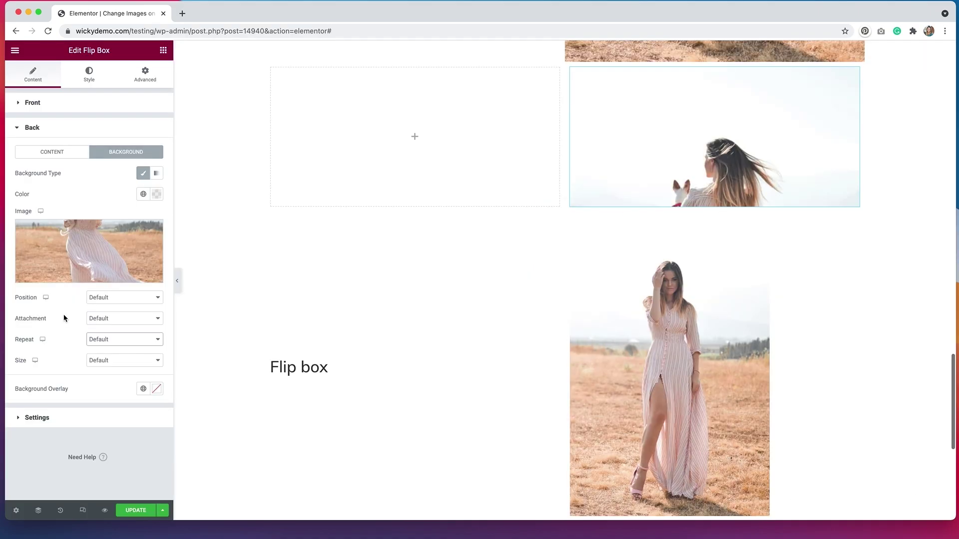
# Set the back background image's repeat to No-repeat and its size to Contain
pyautogui.click(98, 341)
pyautogui.click(92, 353)
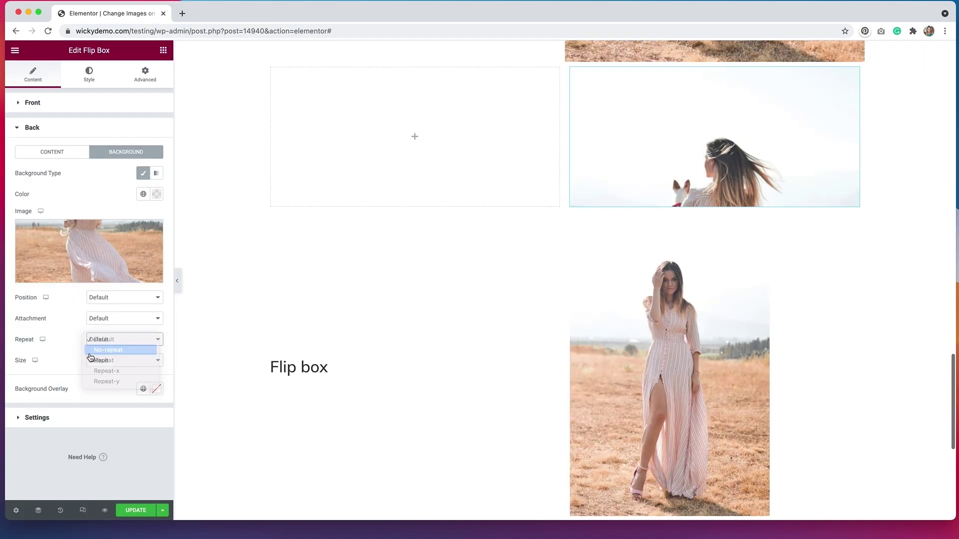
pyautogui.click(104, 362)
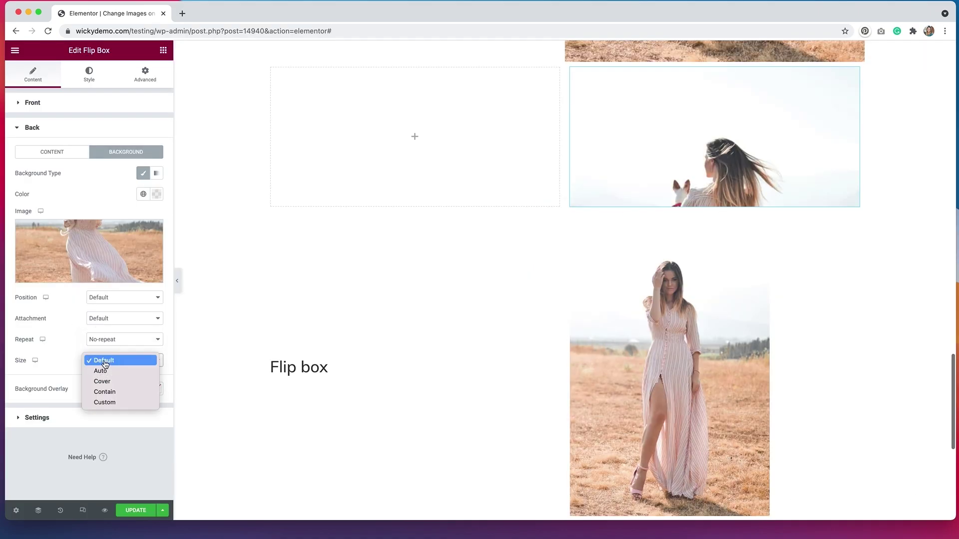
pyautogui.click(111, 394)
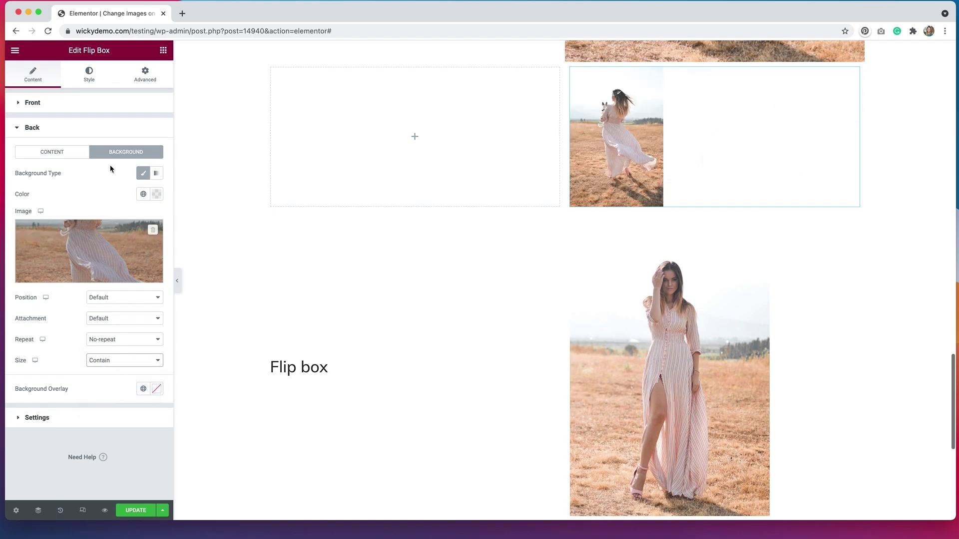
# Set the flip box's height to 600 px in its settings
pyautogui.click(56, 103)
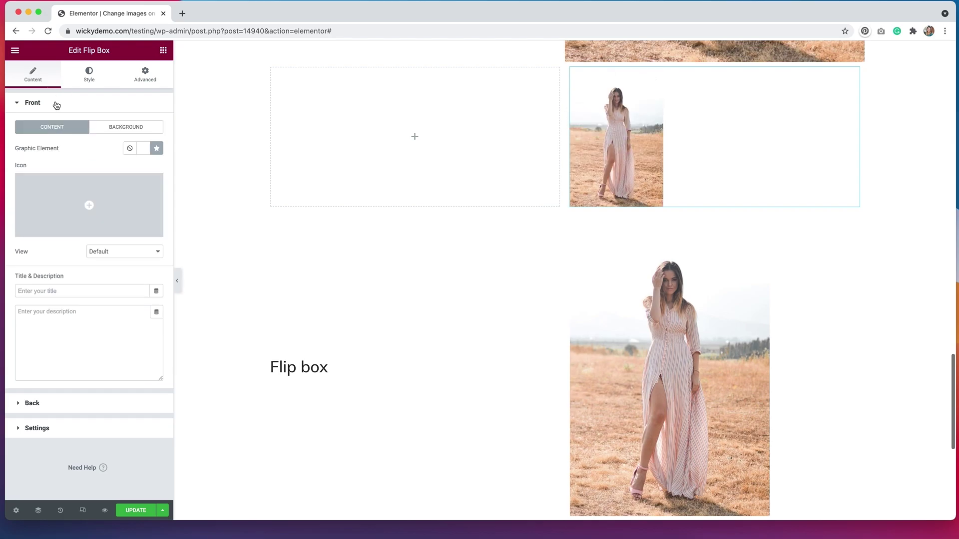
pyautogui.moveTo(600, 165)
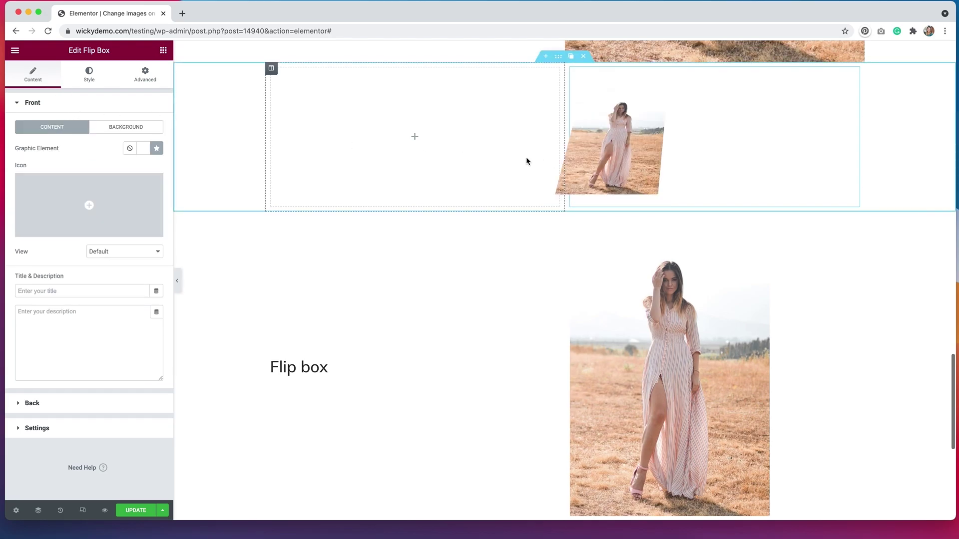
pyautogui.click(37, 430)
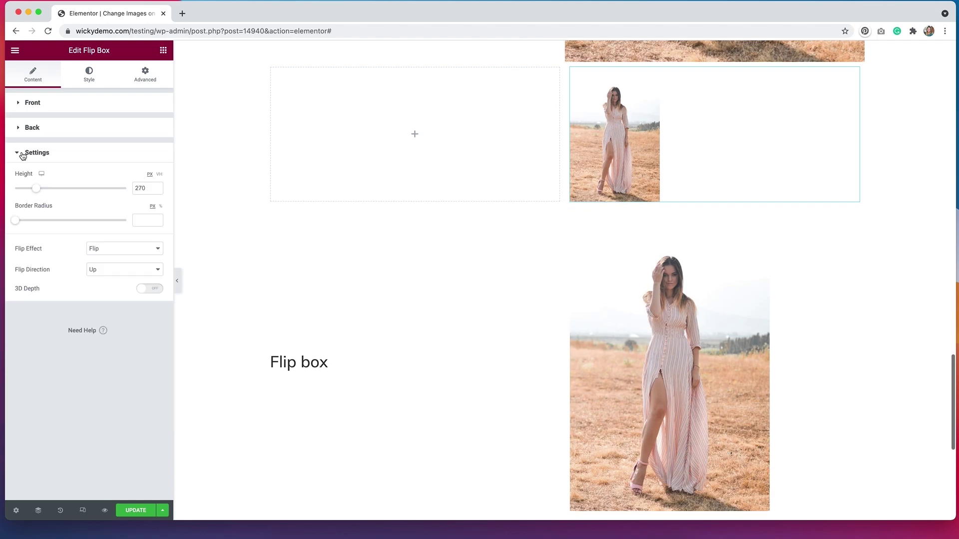
pyautogui.moveTo(34, 190); pyautogui.dragTo(76, 189)
pyautogui.click(156, 186)
pyautogui.click(156, 186)
pyautogui.click(156, 186)
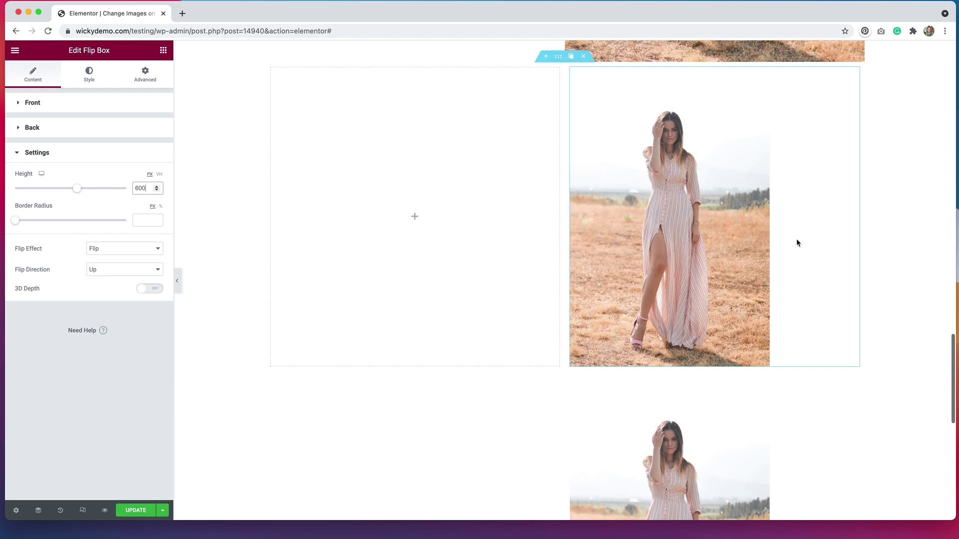
# Preview the flip box's hover animation and change its flip effect to Fade
pyautogui.moveTo(738, 244)
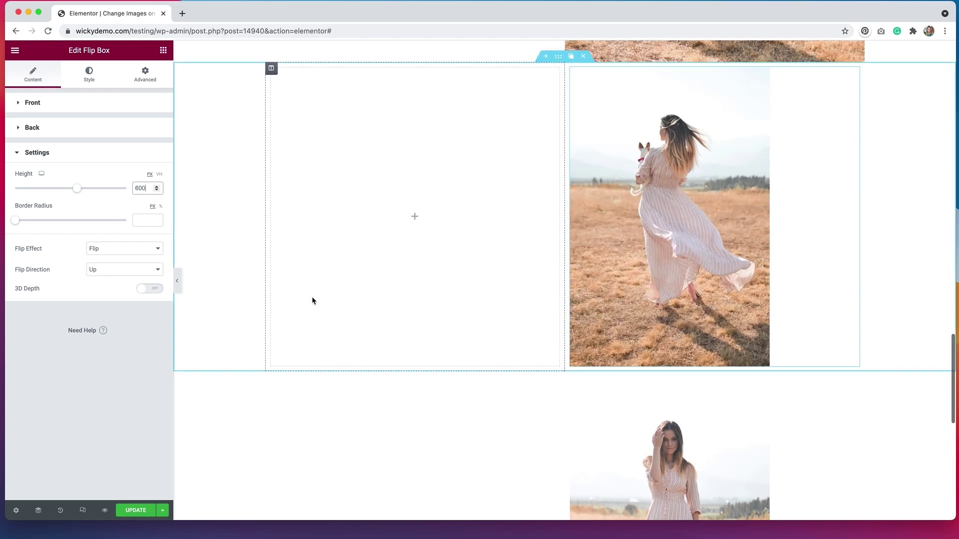
pyautogui.click(126, 253)
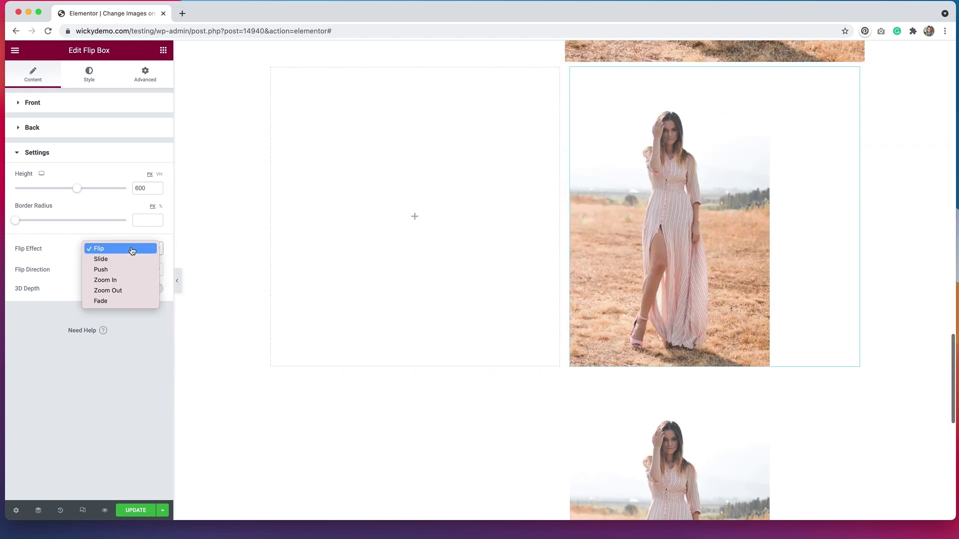
pyautogui.click(104, 305)
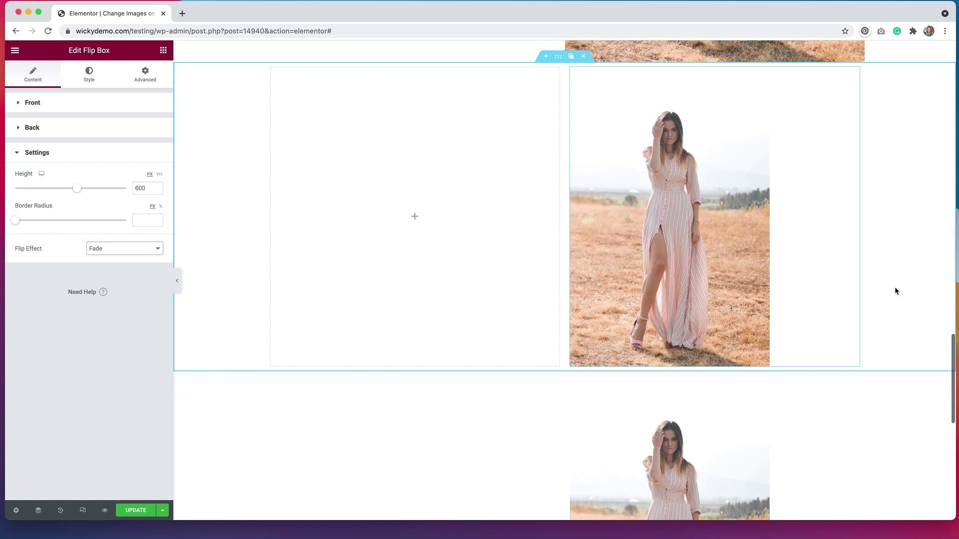
# Preview the image swap in the "Image with background hover" section for comparison with the flip box
pyautogui.scroll(8, 895, 290)
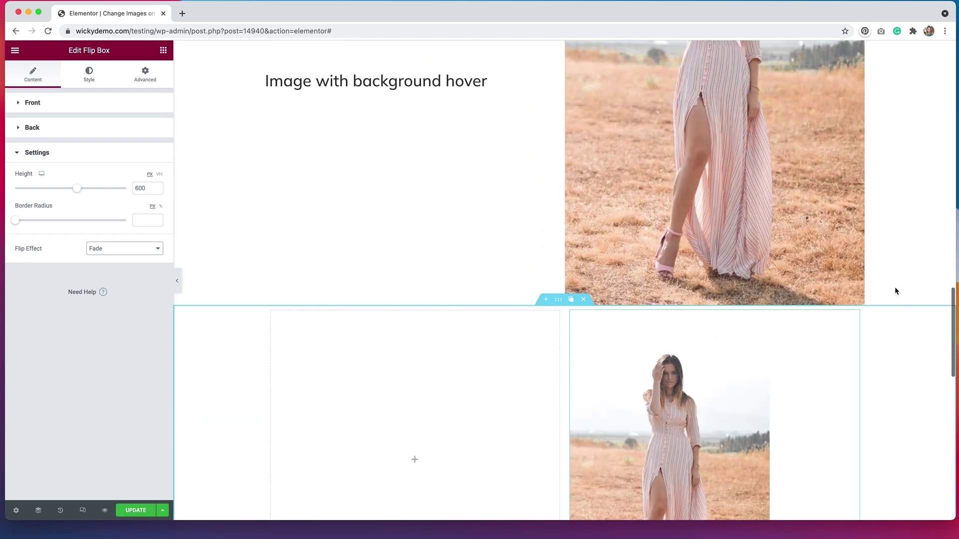
pyautogui.scroll(2, 895, 291)
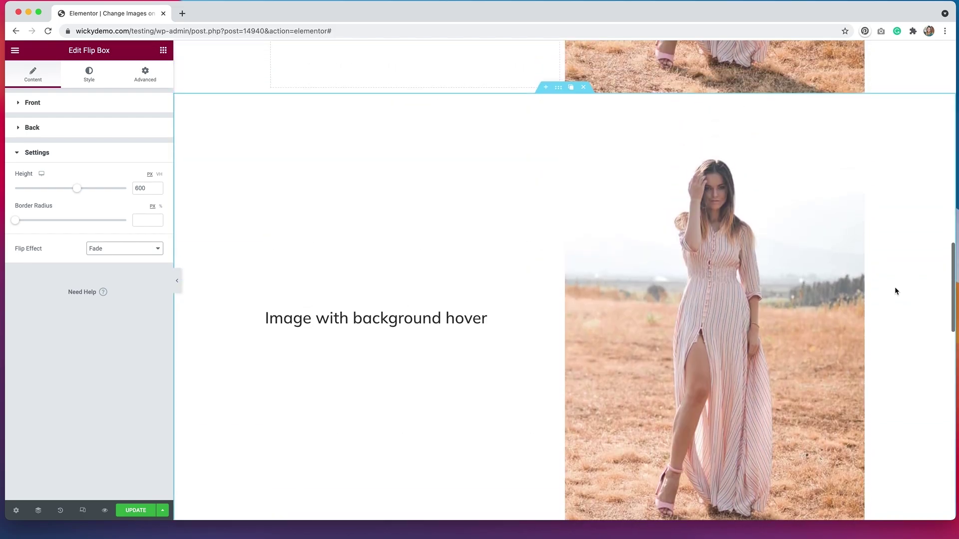
pyautogui.moveTo(830, 297)
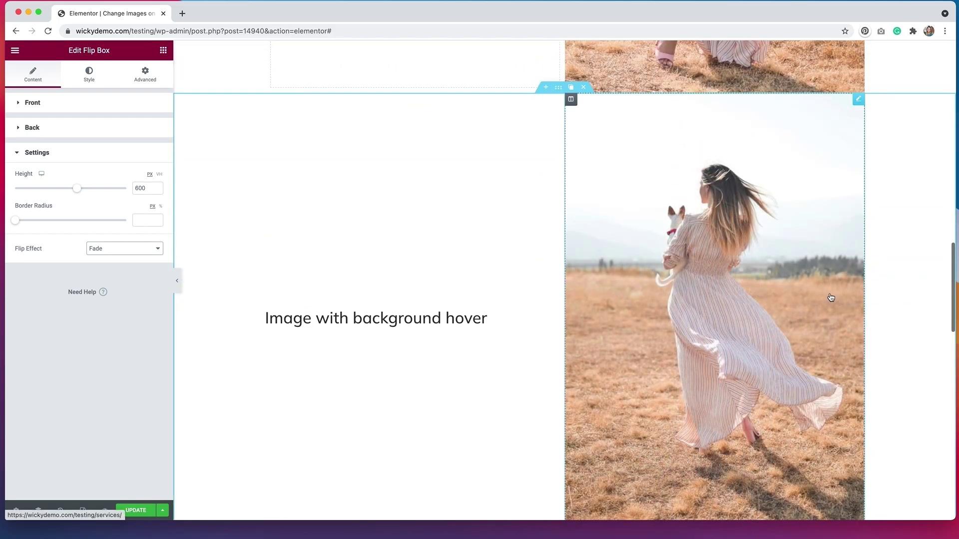